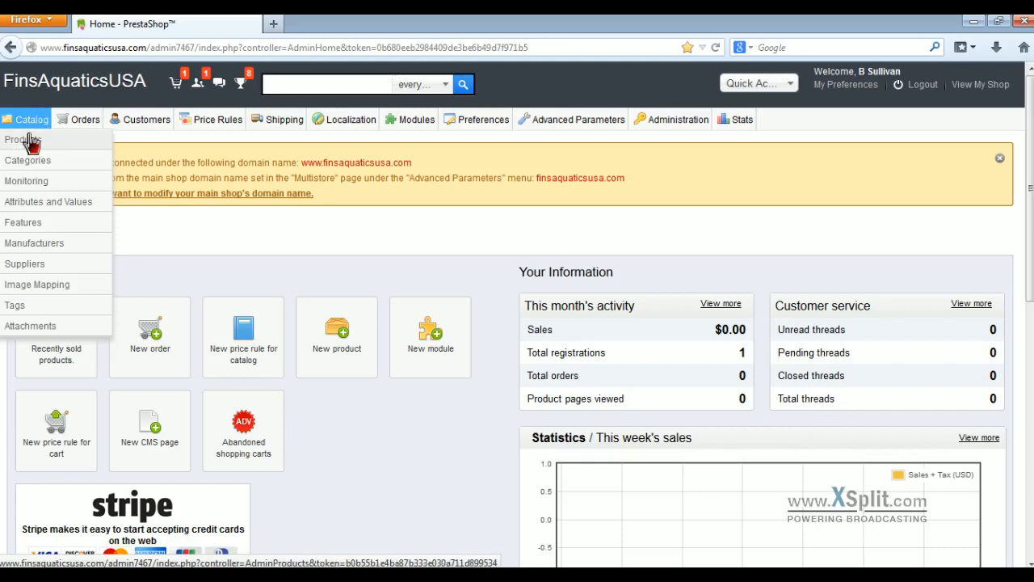
Step: Add a new product to the catalog and name it Fish
left_click(39, 143)
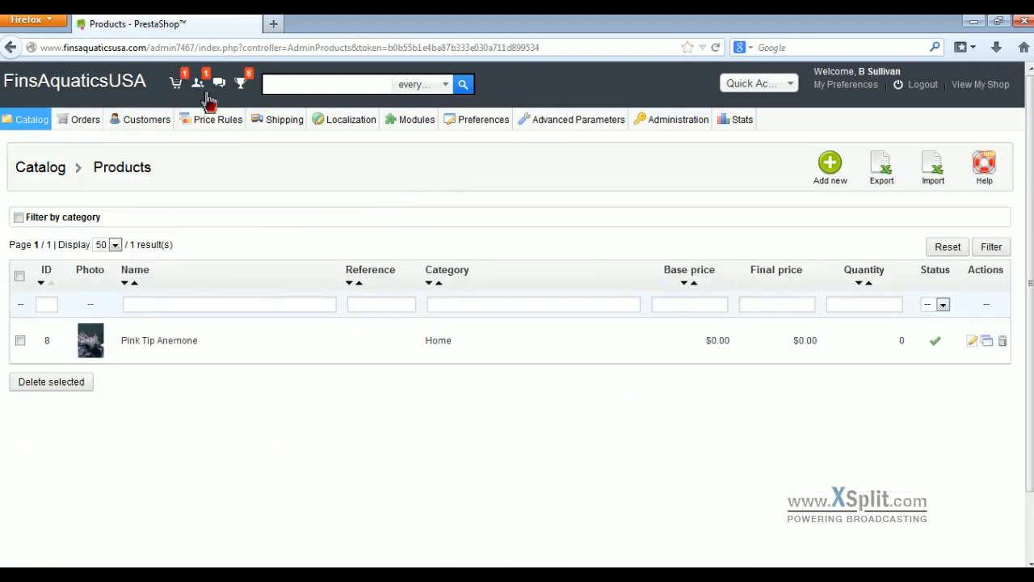
left_click(832, 186)
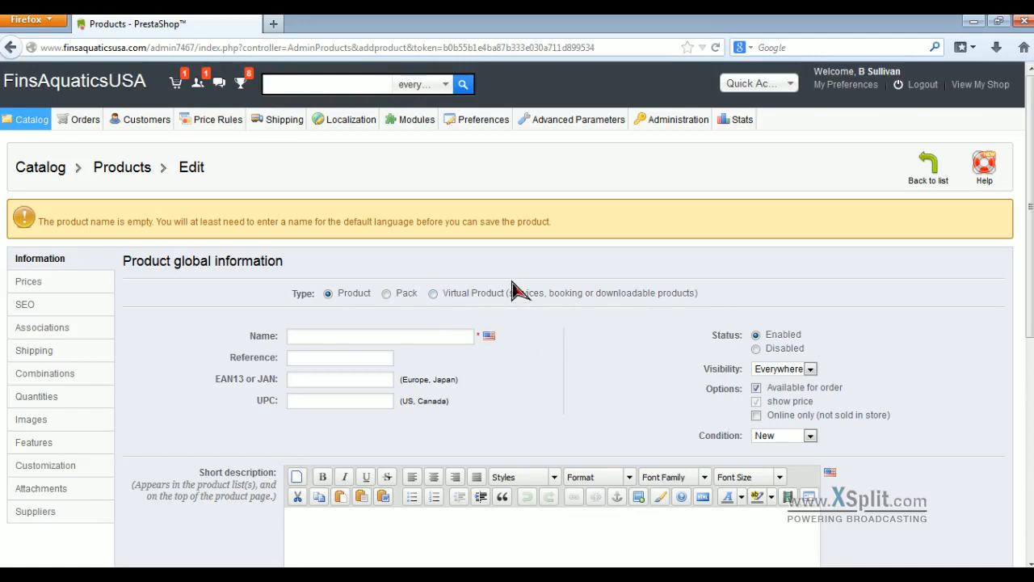
left_click(361, 335)
type("F")
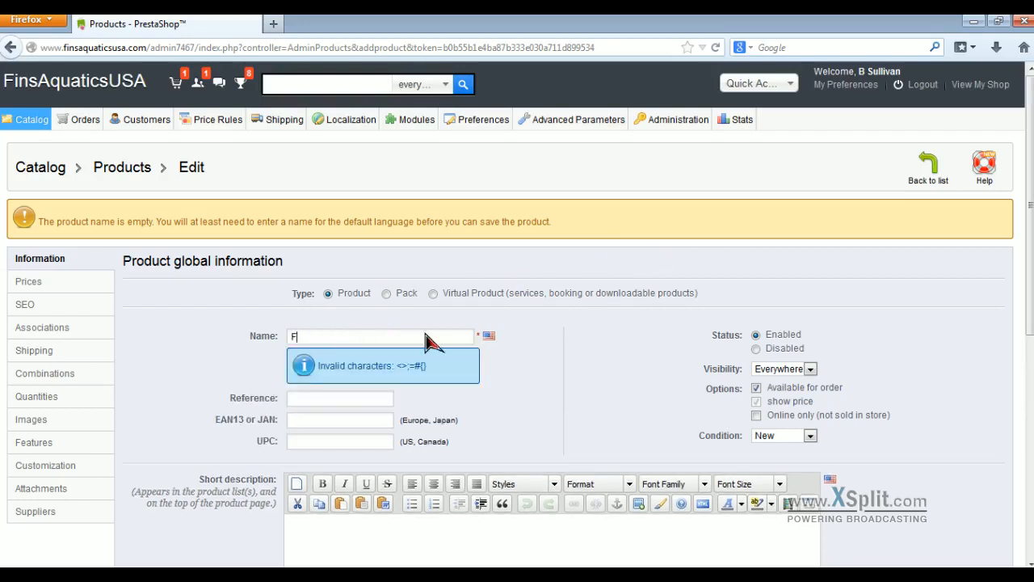
type("IS")
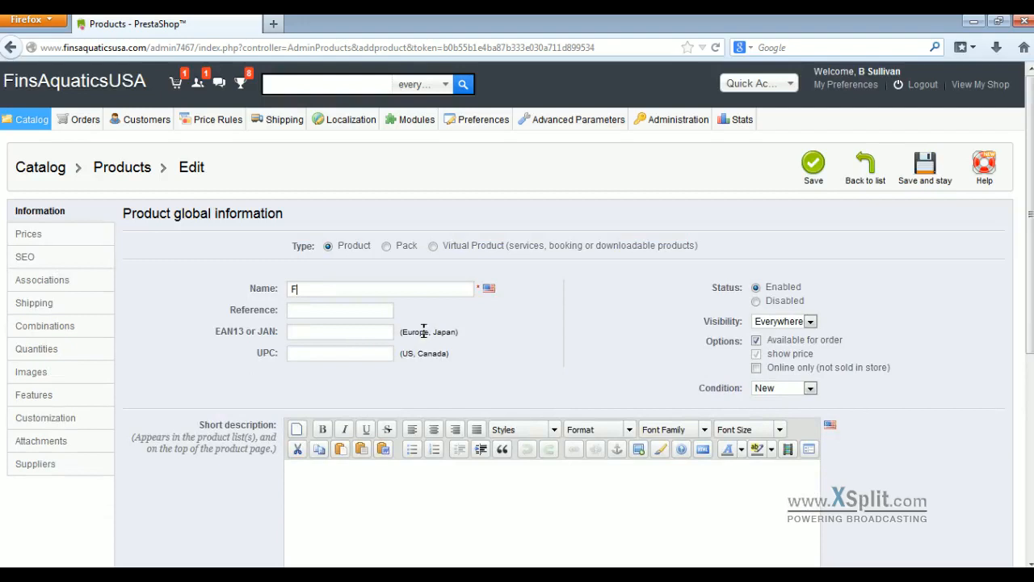
left_click(345, 309)
Step: Review the available visibility and condition choices for the Fish product
left_click(811, 322)
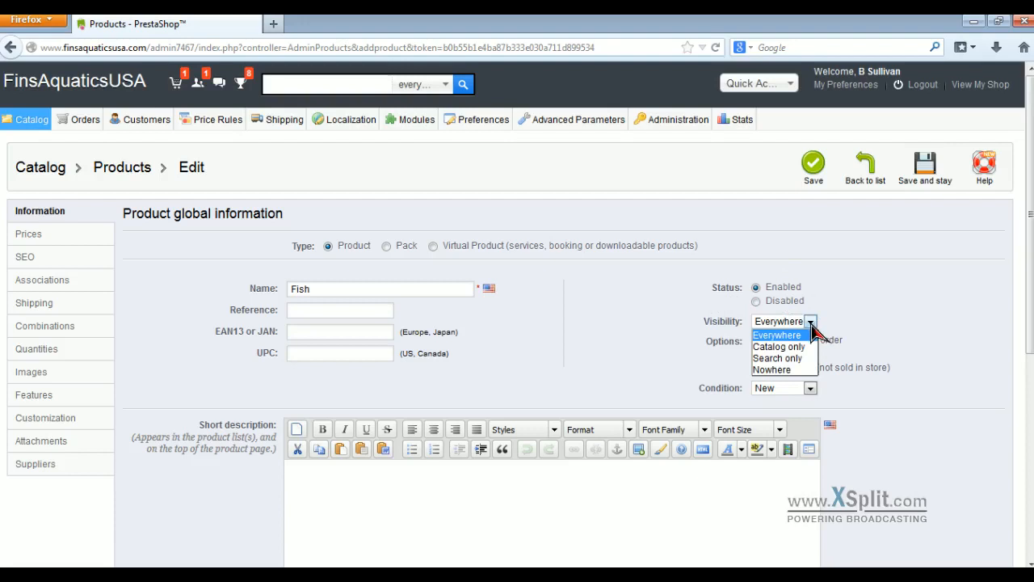
left_click(850, 308)
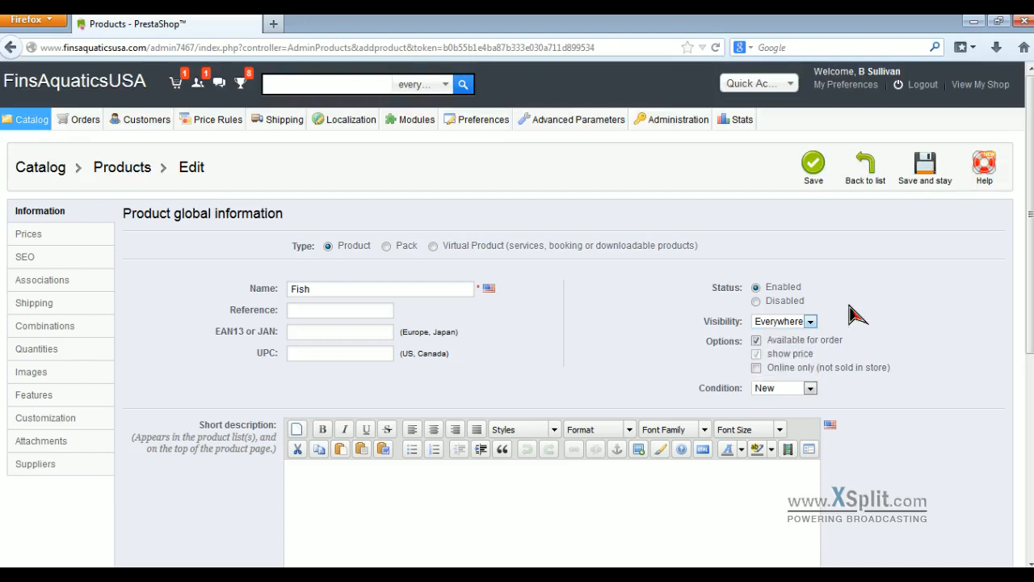
left_click(811, 322)
left_click(803, 326)
left_click(809, 389)
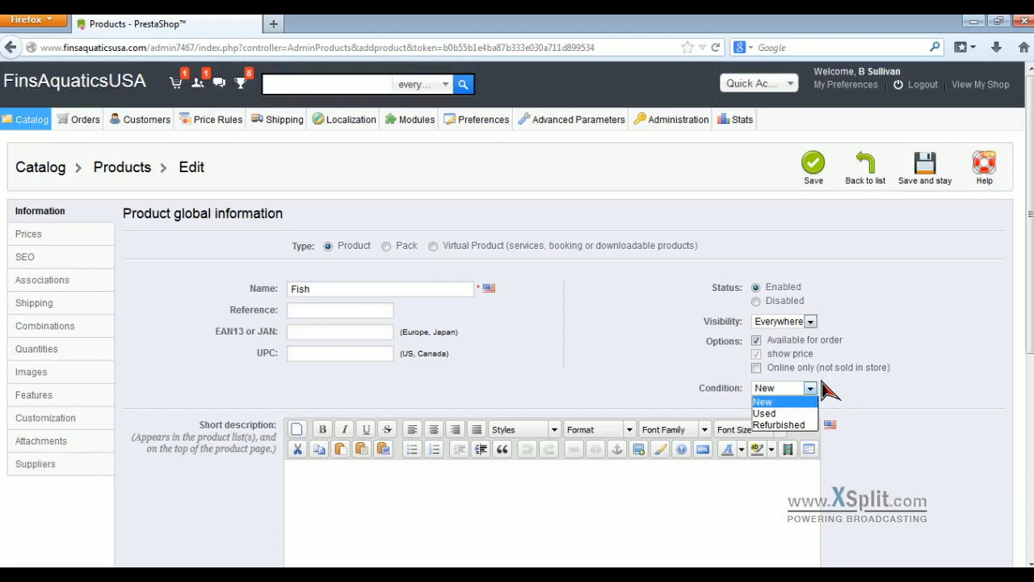
left_click(882, 402)
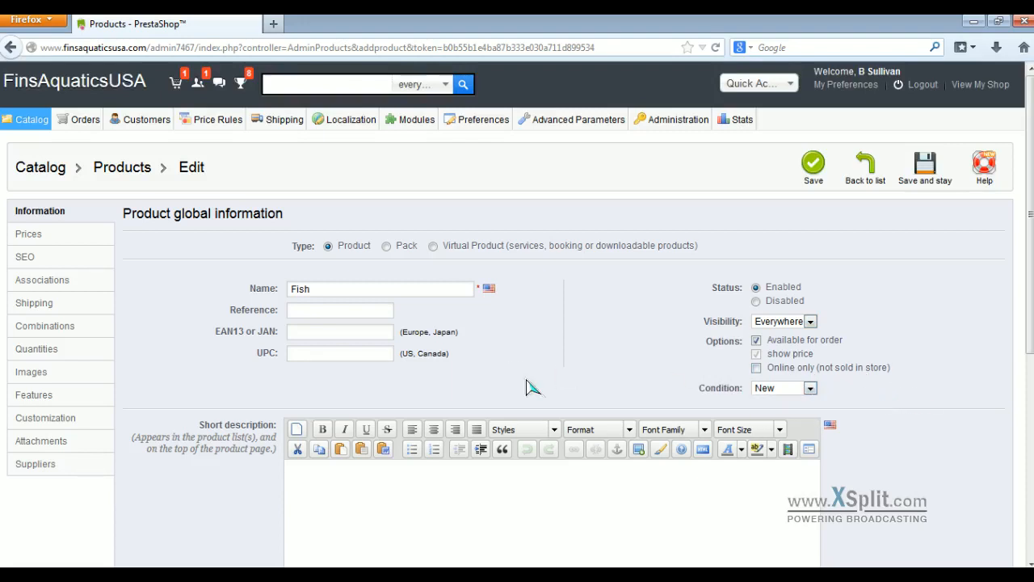
Step: Examine the short description, description and tags fields of the product information
scroll(404, 346, "down", 6)
left_click(399, 238)
scroll(275, 388, "up", 2)
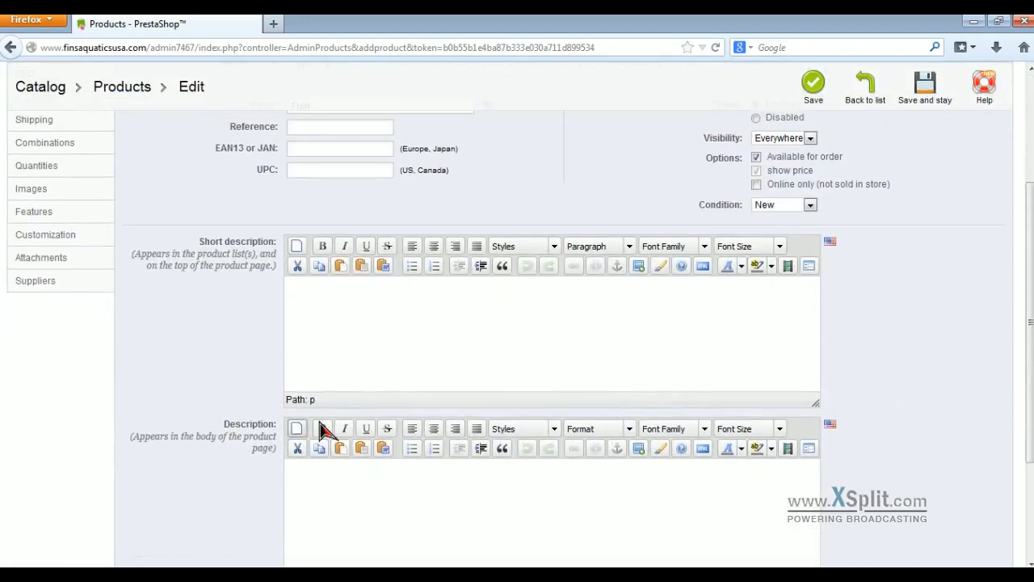
scroll(273, 347, "up", 3)
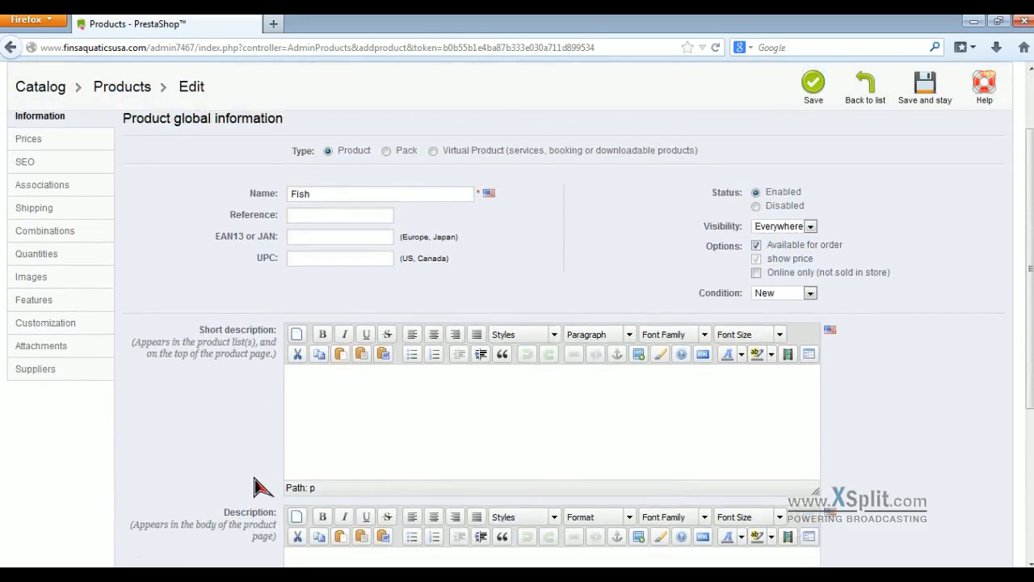
scroll(253, 493, "up", 3)
scroll(251, 501, "down", 6)
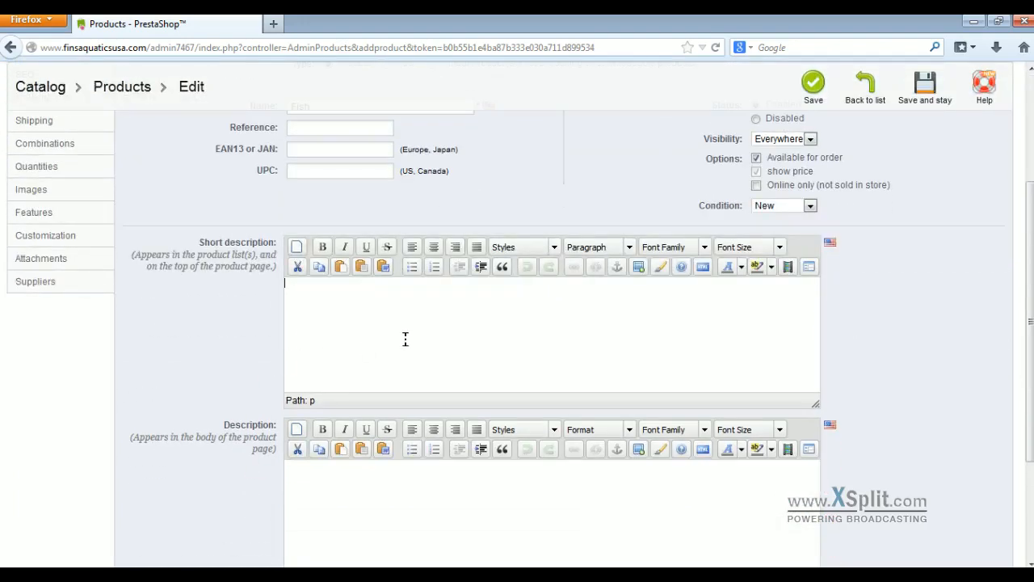
scroll(355, 313, "down", 2)
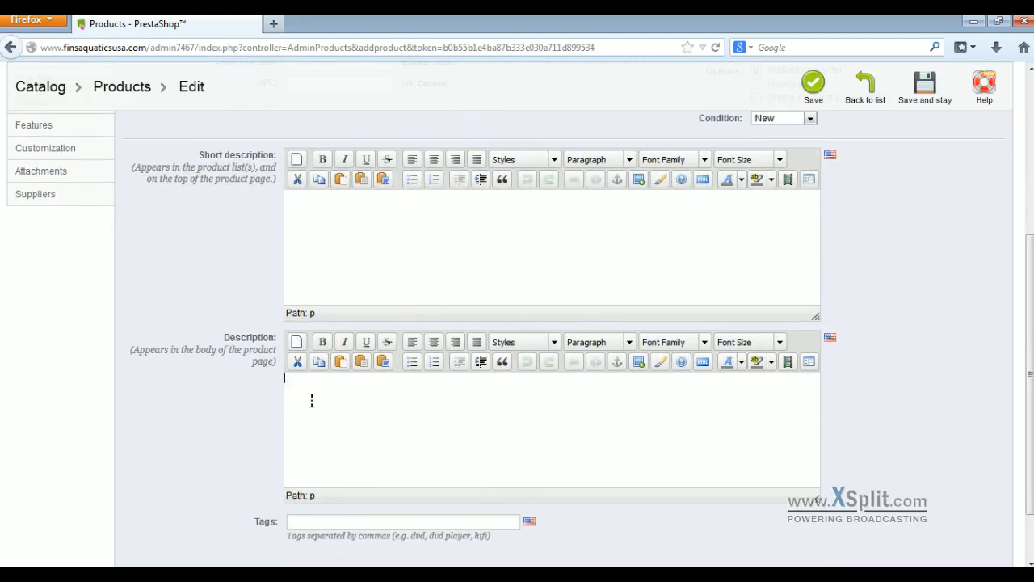
left_click(344, 424)
scroll(198, 412, "down", 2)
left_click(324, 456)
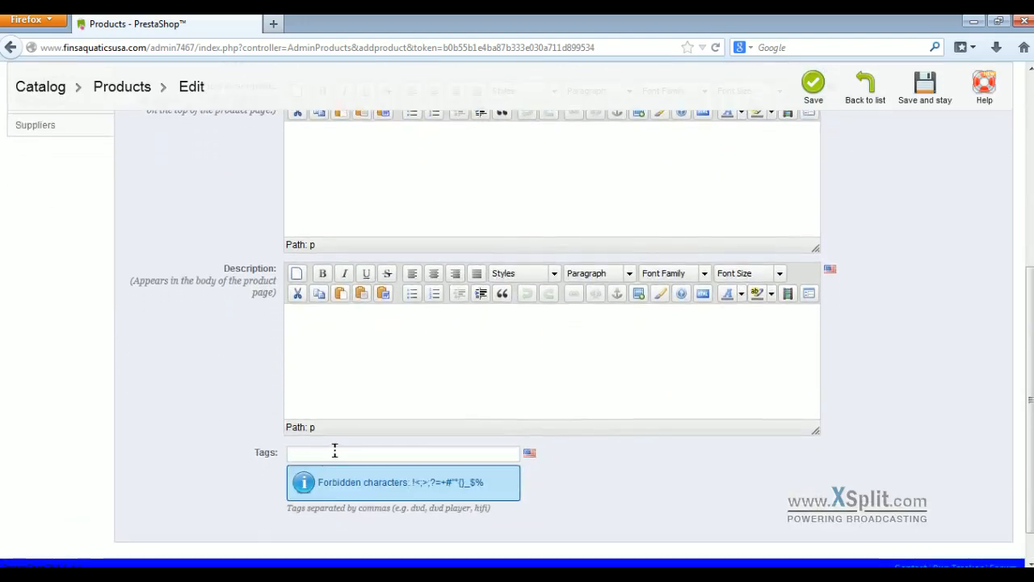
left_click(215, 421)
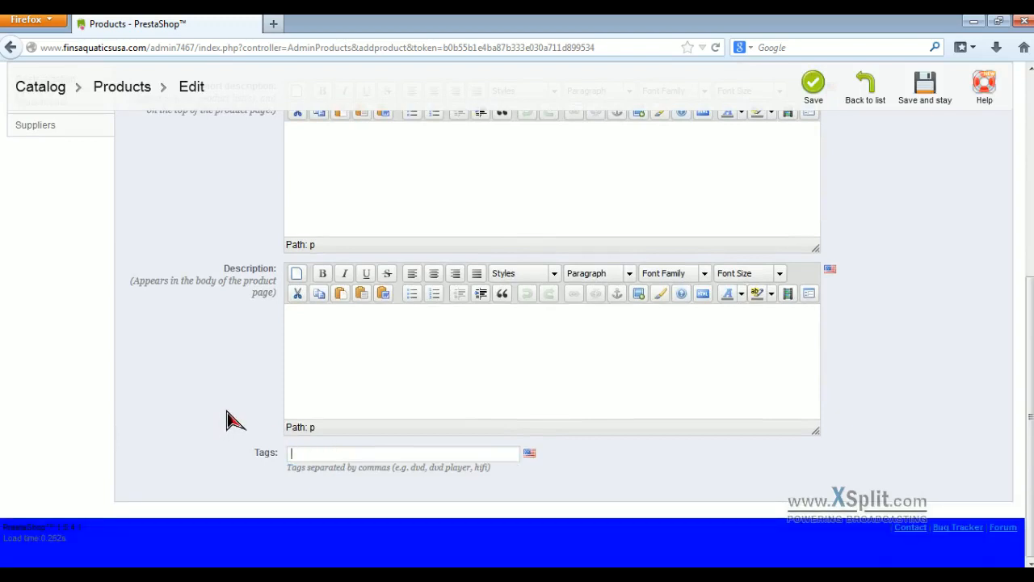
left_click(320, 454)
scroll(234, 485, "up", 5)
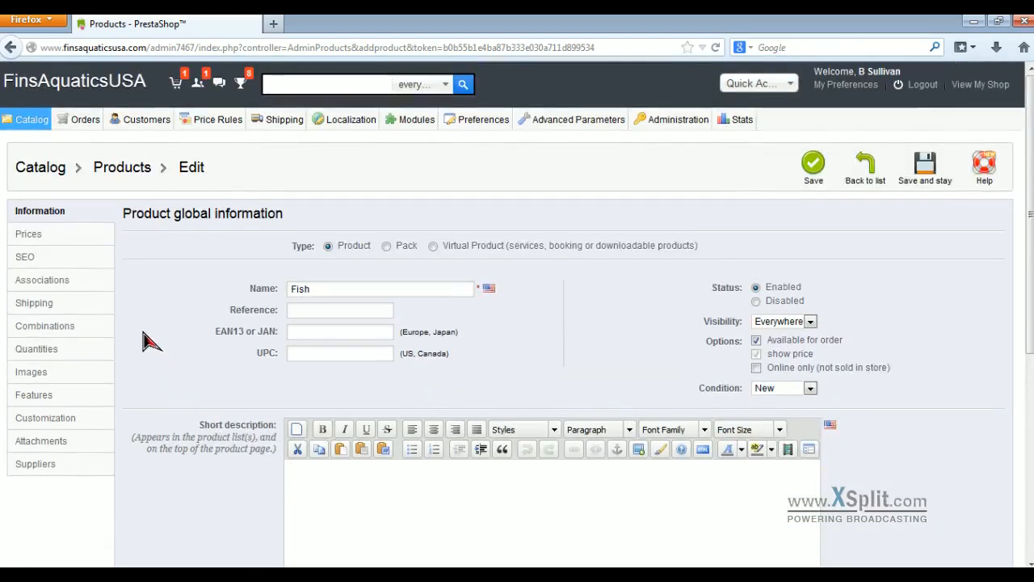
Step: Set the product's pre-tax wholesale price, pre-tax retail price and unit price to $6.00 each
left_click(48, 236)
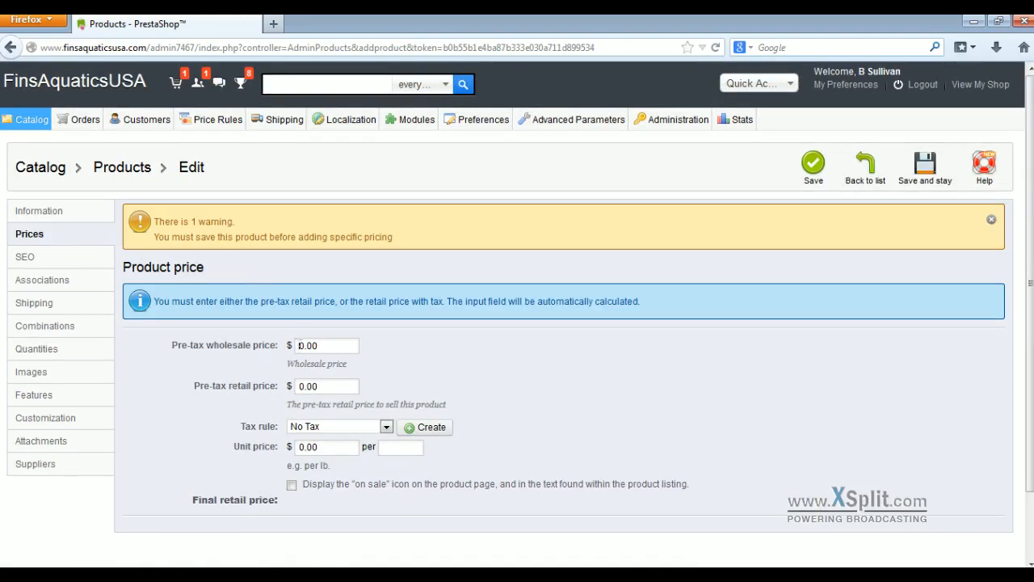
type("6")
type("6")
type("6")
Step: Apply the US-TX Rate (6.25%) tax rule to the product's price
left_click(386, 428)
scroll(385, 326, "down", 5)
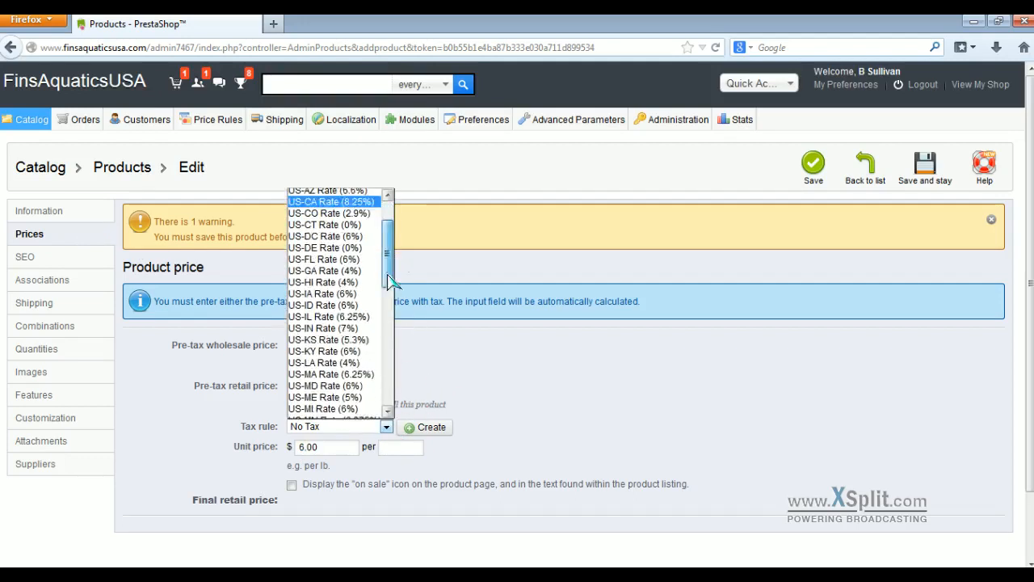
scroll(385, 327, "down", 6)
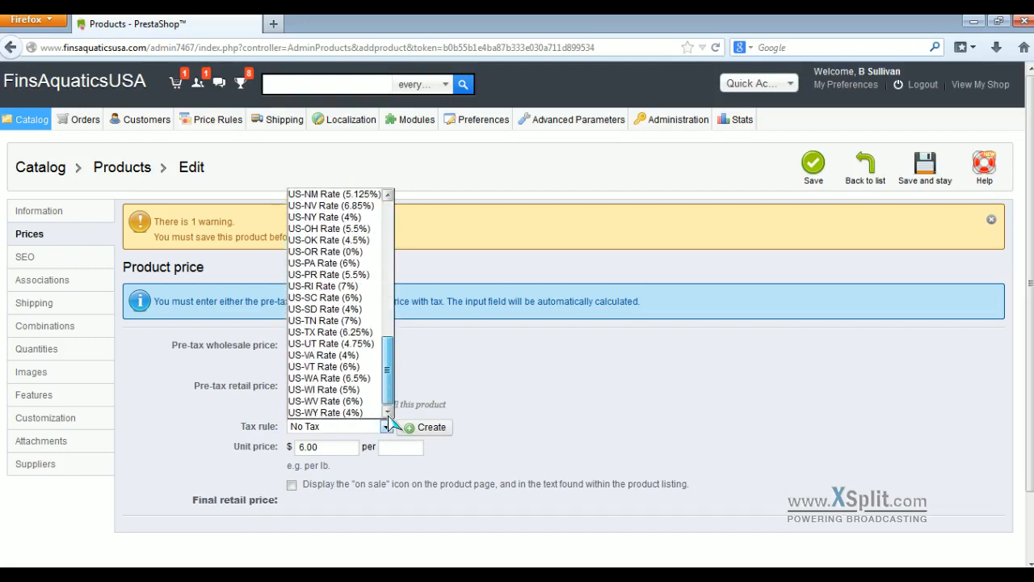
left_click(363, 333)
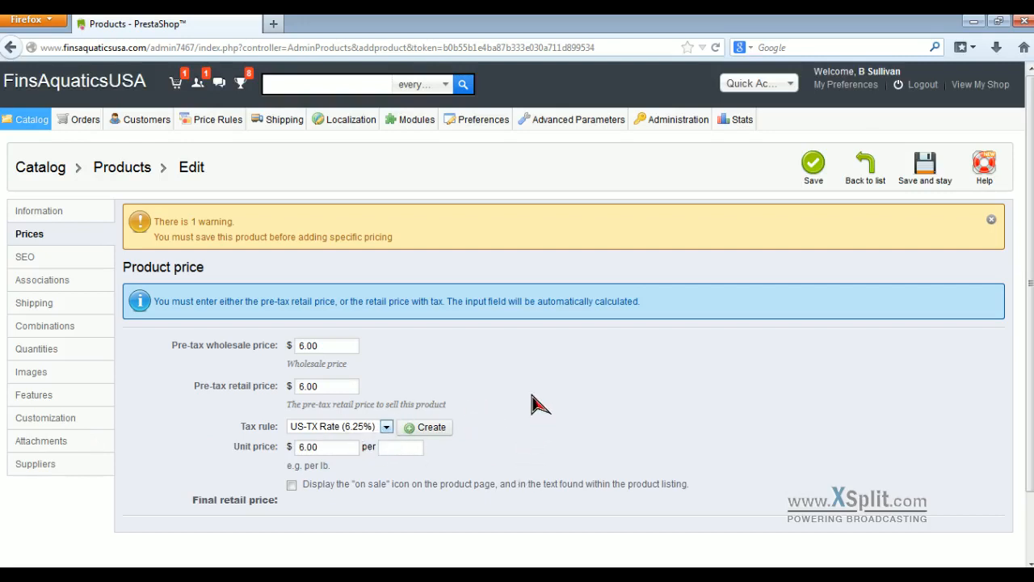
scroll(242, 380, "down", 2)
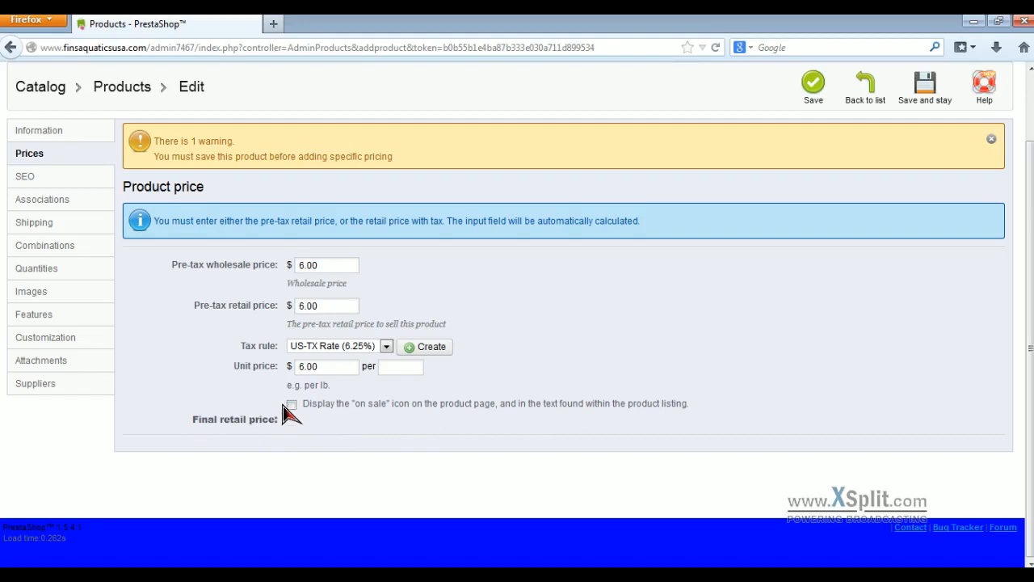
scroll(76, 296, "up", 2)
Step: Enter Fish as the meta keyword in the product's SEO settings
left_click(71, 265)
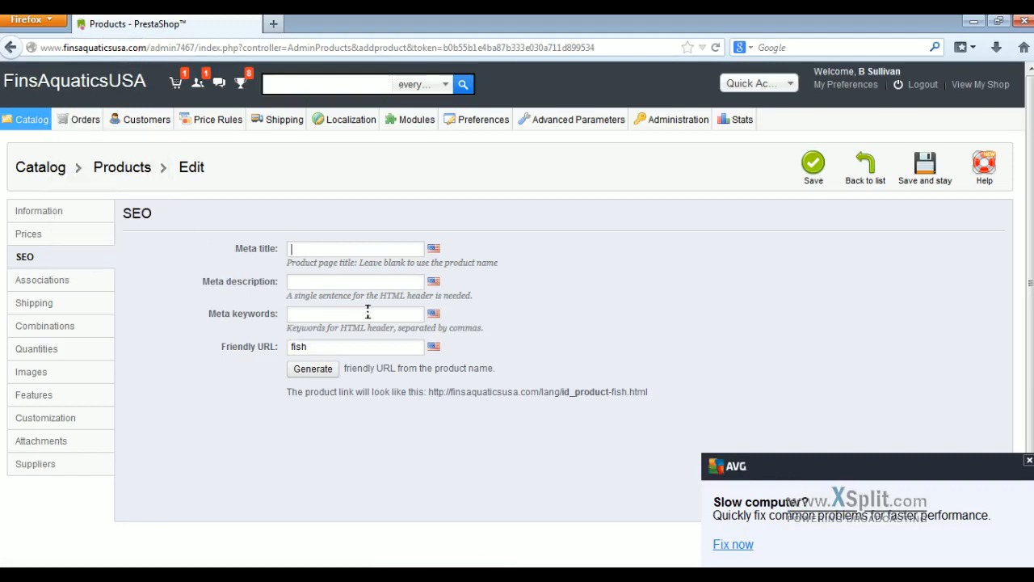
left_click(310, 250)
left_click(293, 313)
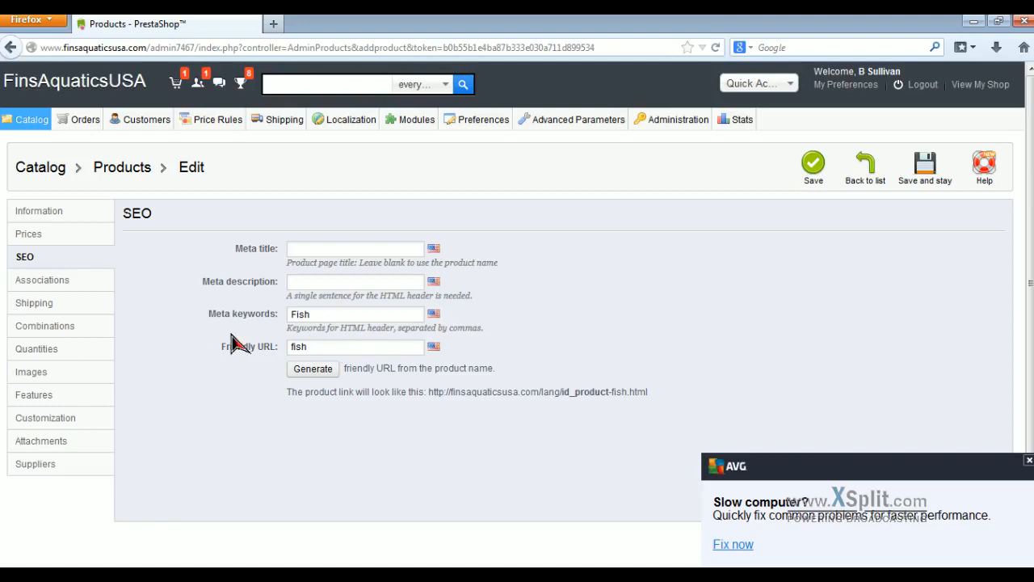
Step: Associate the product with the Freshwater Fish category and make that its default category
left_click(93, 291)
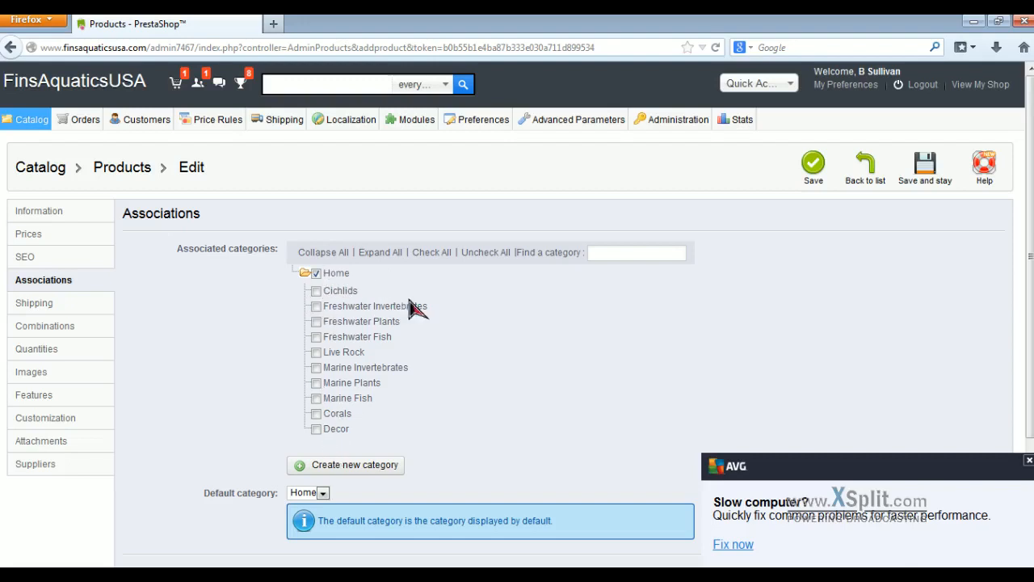
left_click(316, 337)
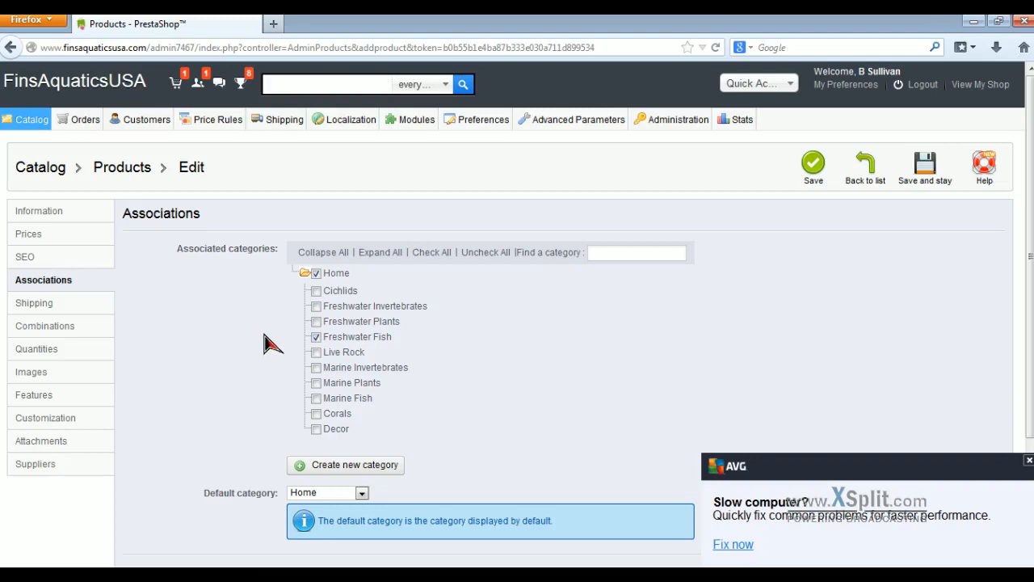
scroll(272, 346, "down", 2)
left_click(339, 401)
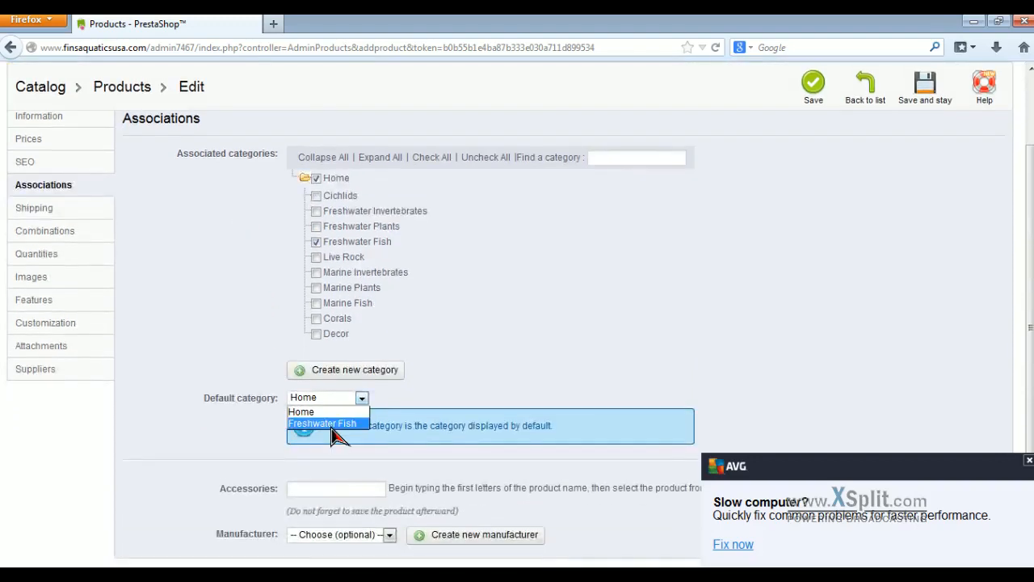
left_click(327, 424)
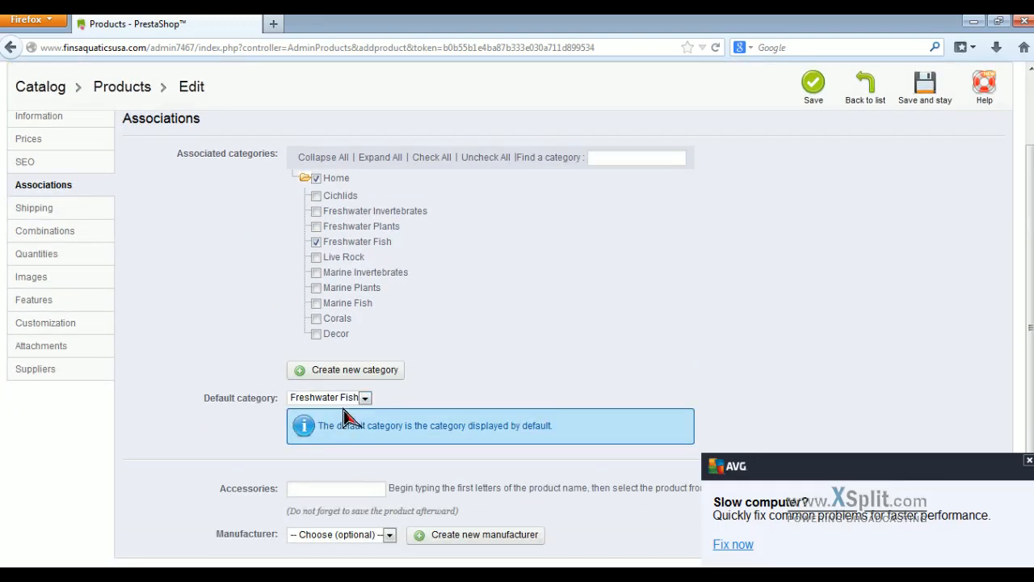
scroll(181, 350, "down", 1)
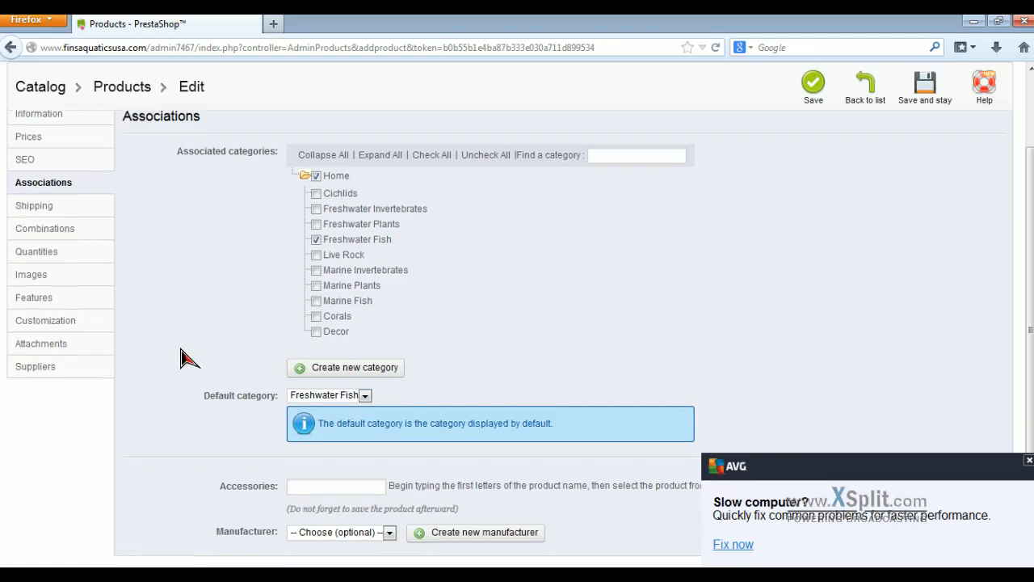
Step: Check the product's accessories field, manufacturer choices and package shipping settings
left_click(335, 431)
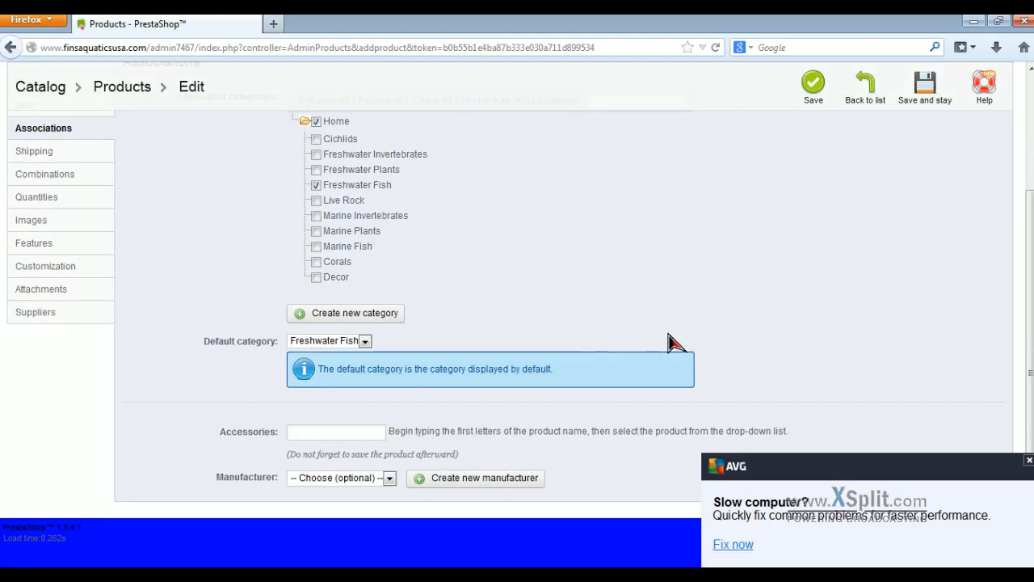
left_click(386, 480)
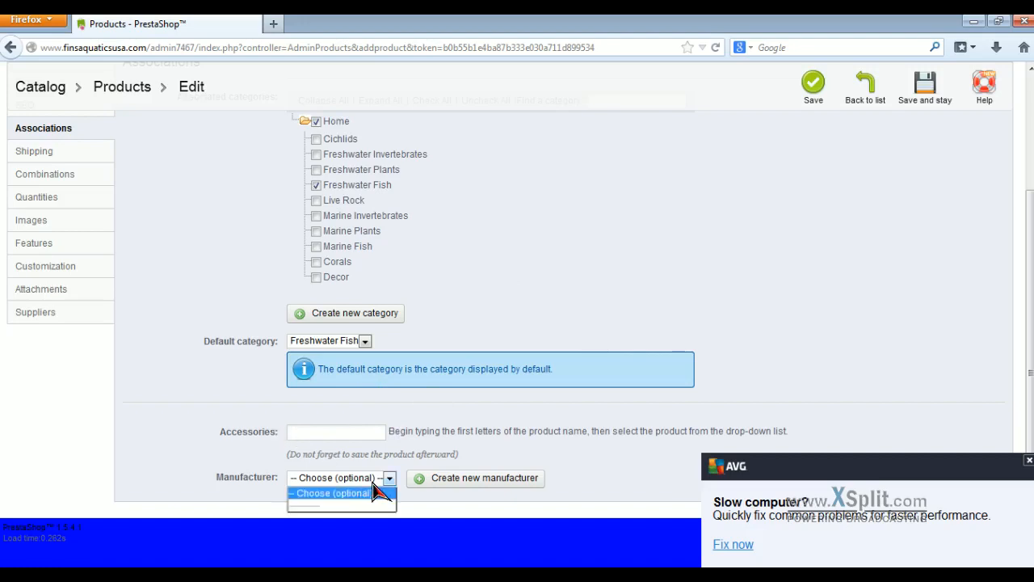
left_click(191, 375)
scroll(120, 341, "up", 3)
left_click(53, 304)
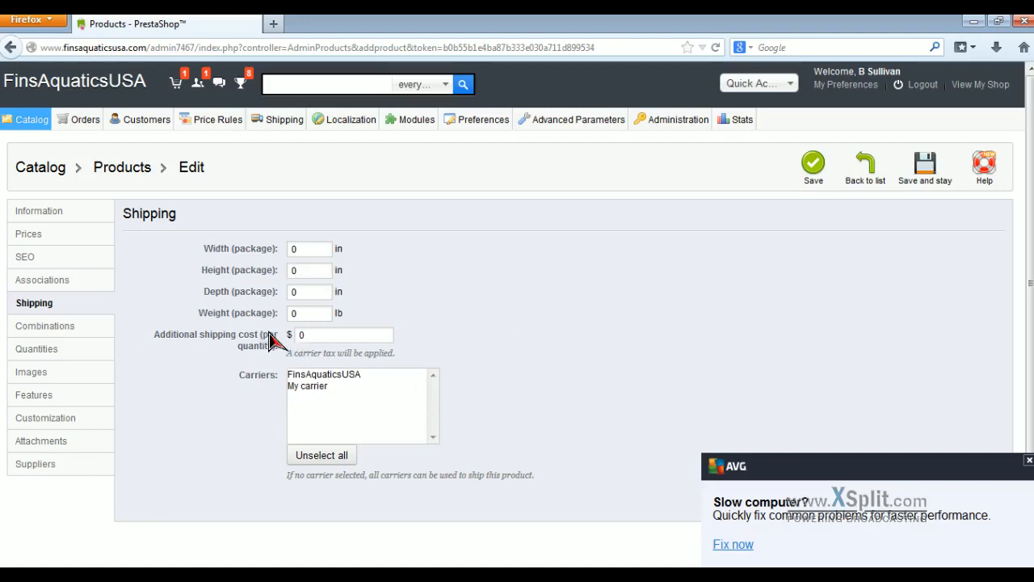
Step: Save the new product without leaving the editor and show its Combinations section
left_click(62, 333)
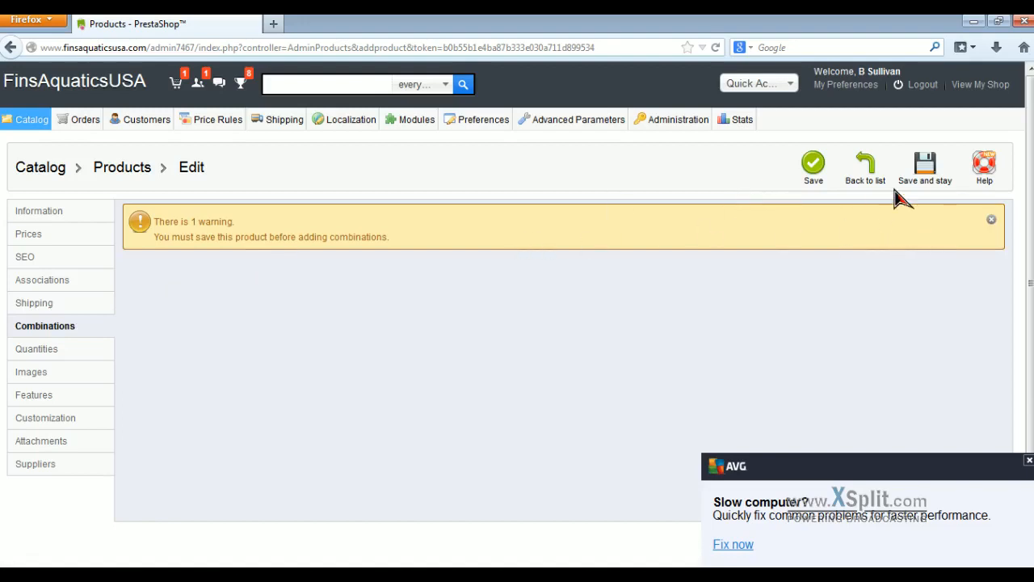
left_click(929, 192)
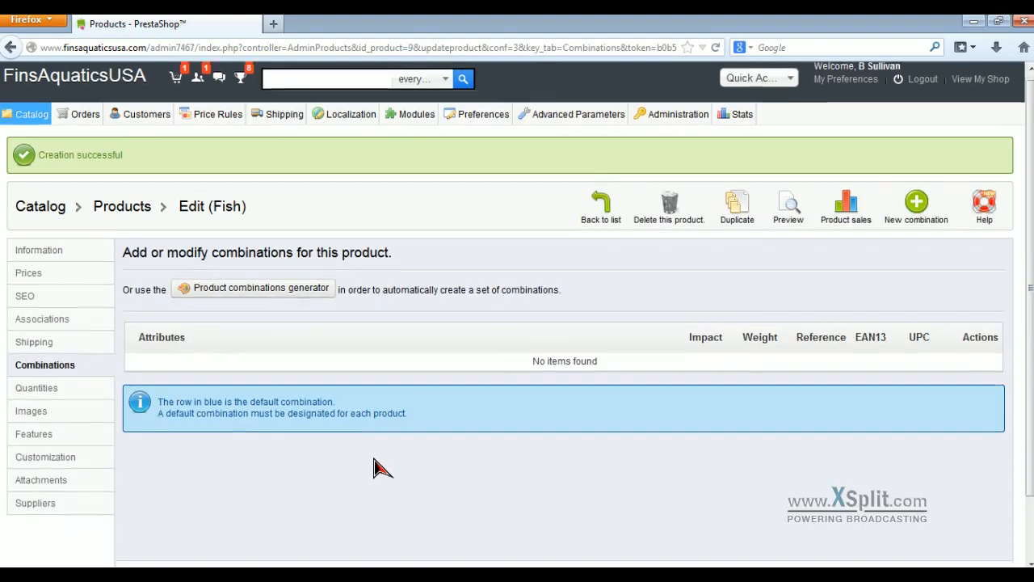
scroll(375, 469, "down", 2)
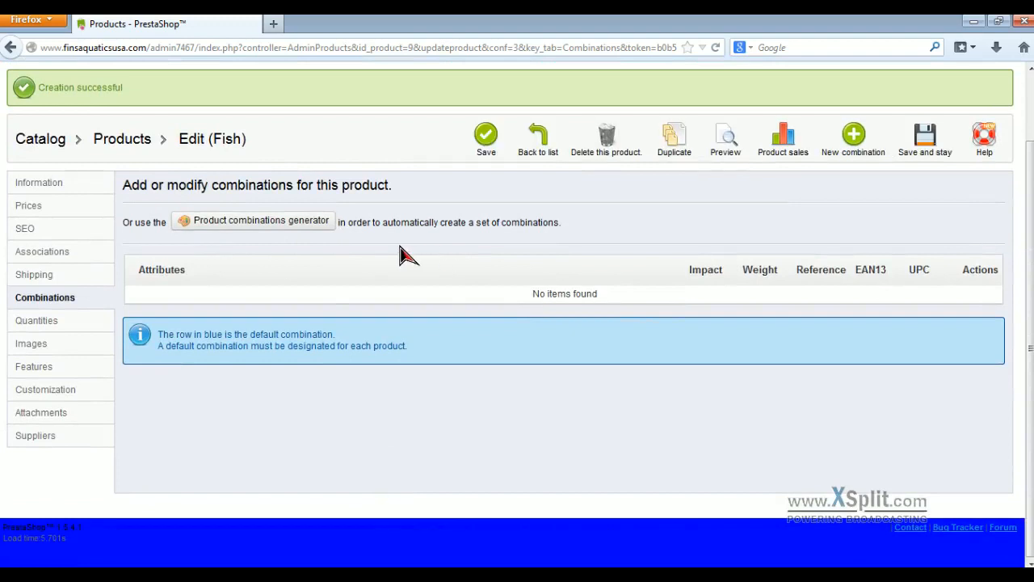
left_click(63, 186)
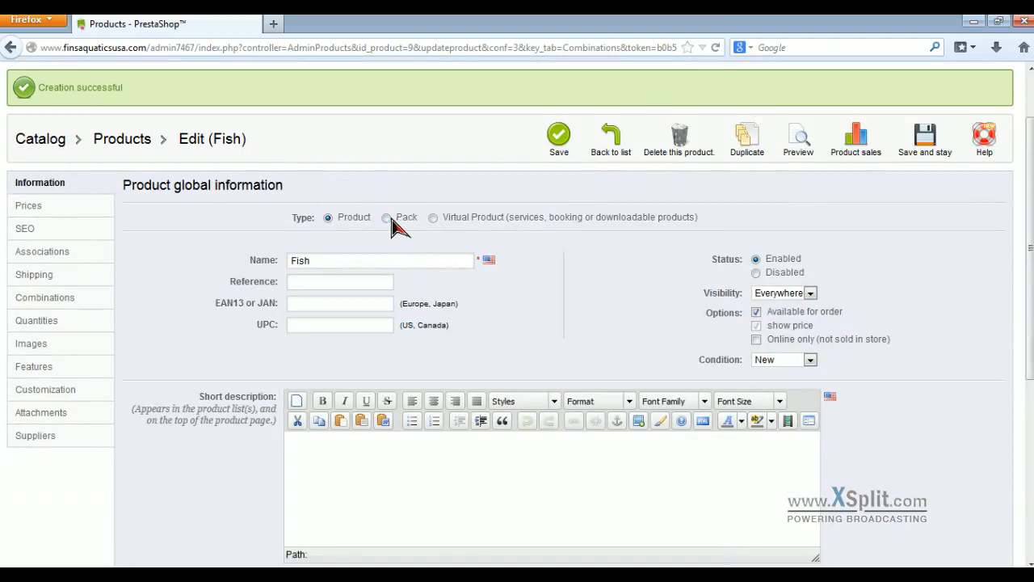
left_click(44, 311)
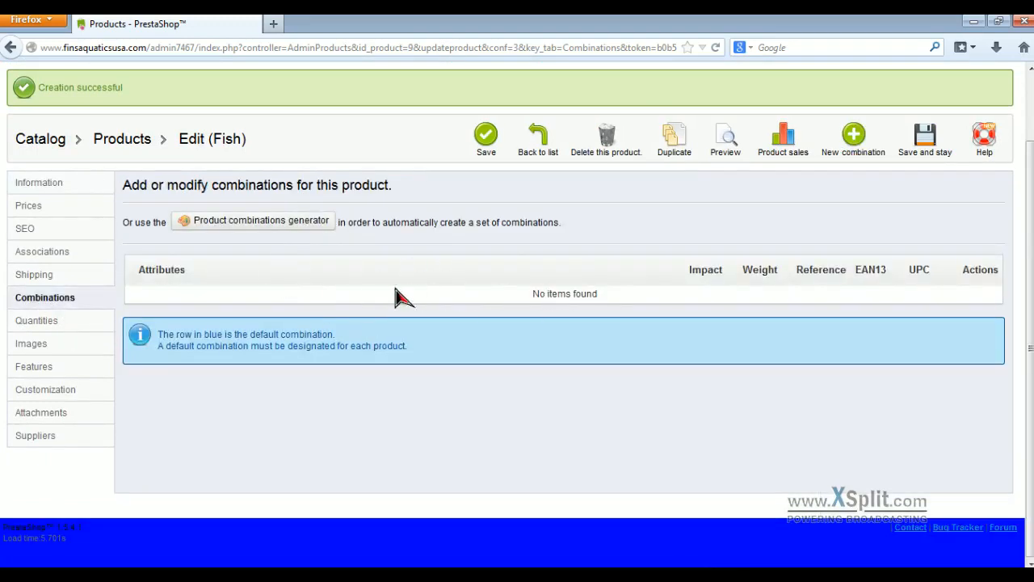
Step: Set the product's available quantity to 5 and its minimum purchase quantity to 3
left_click(97, 325)
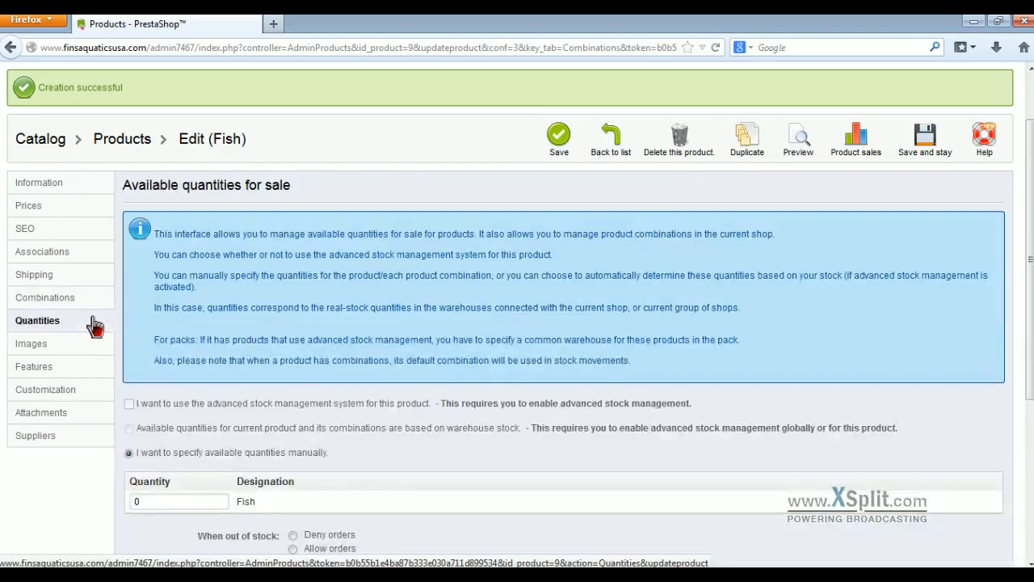
scroll(170, 388, "down", 2)
left_click(148, 320)
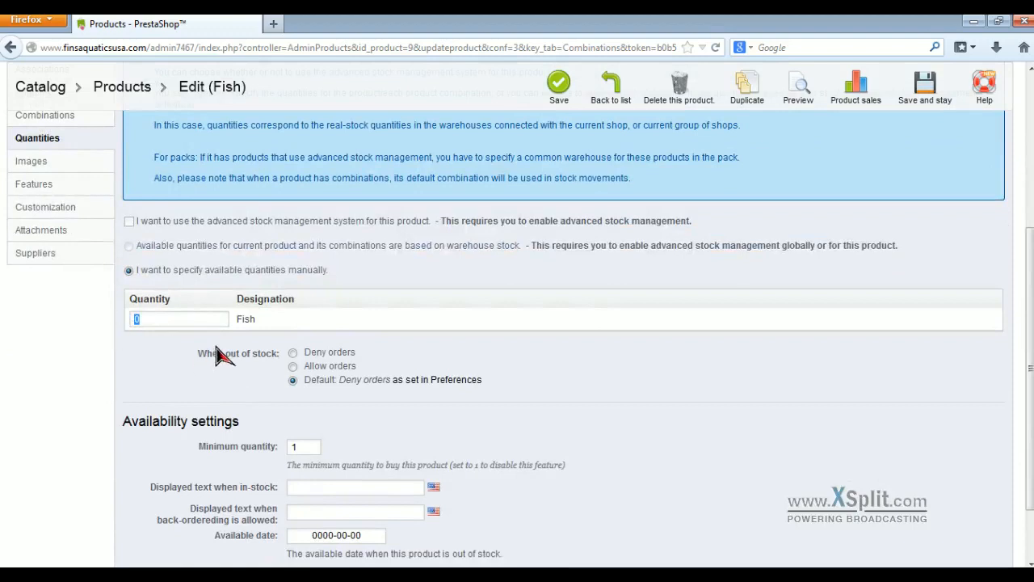
type("5")
left_click(477, 283)
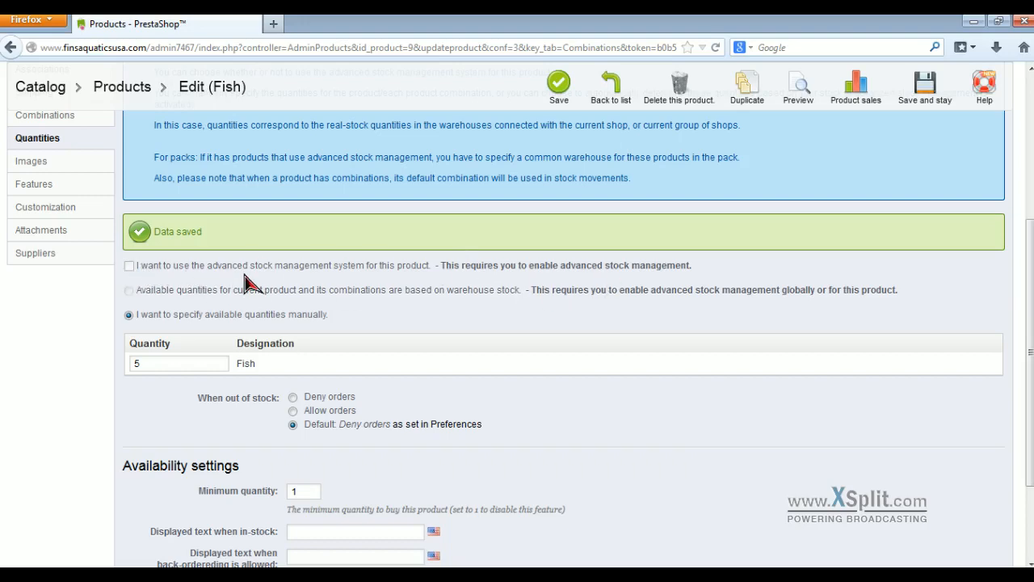
scroll(404, 408, "down", 2)
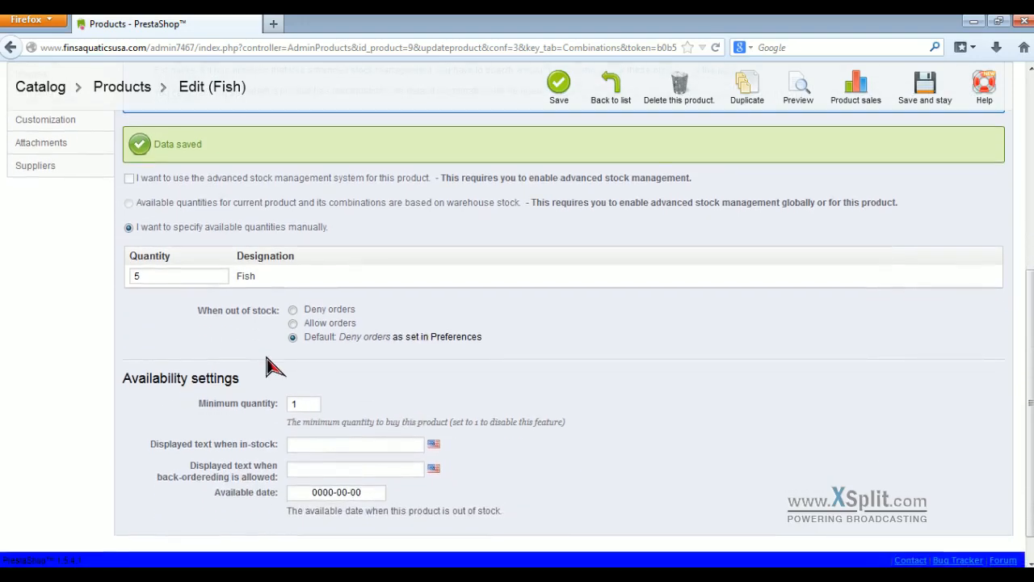
scroll(271, 364, "down", 1)
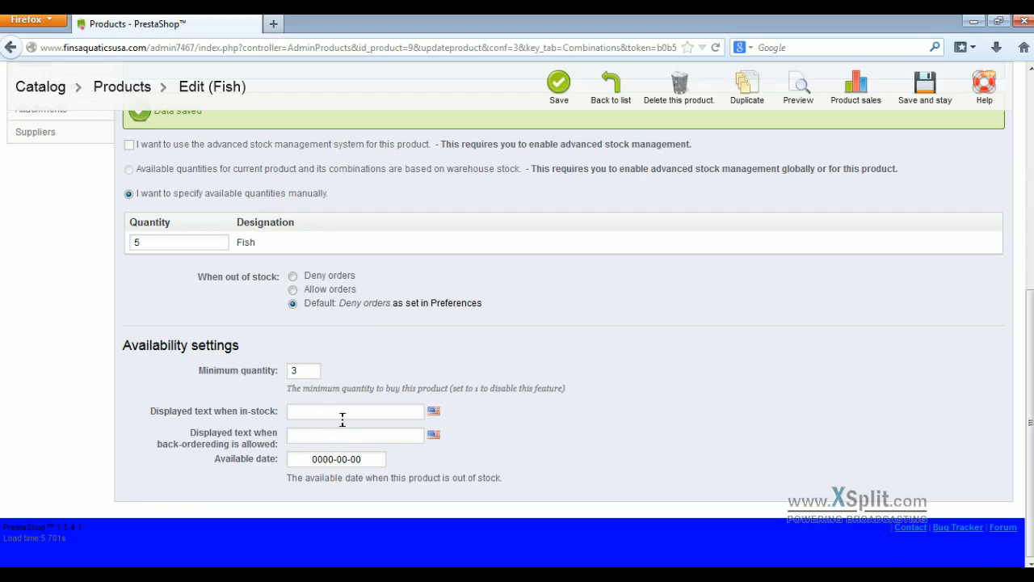
Step: Check the product's image upload section and the customized value fields for its height, width, depth and weight features
scroll(137, 327, "up", 5)
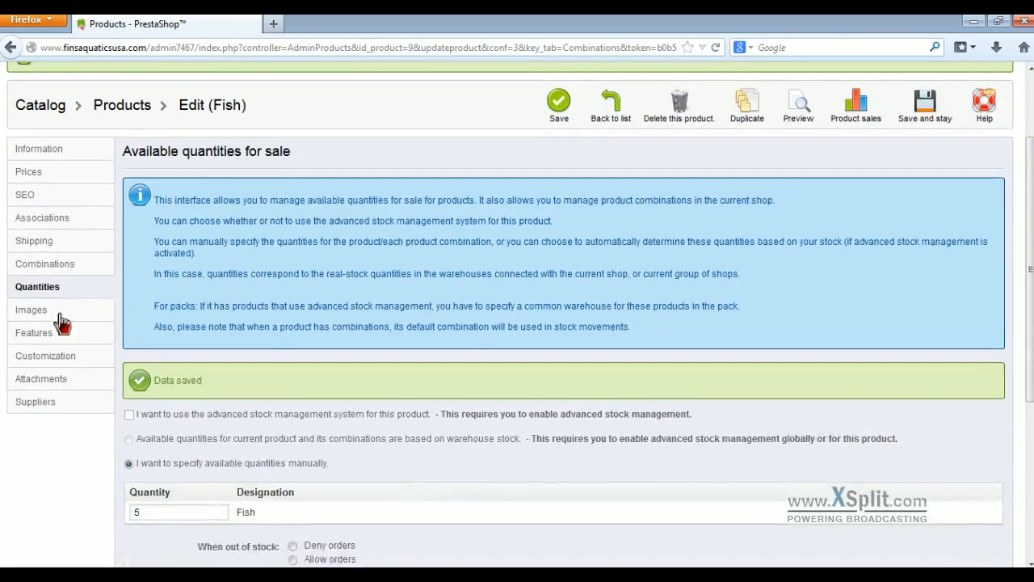
left_click(57, 318)
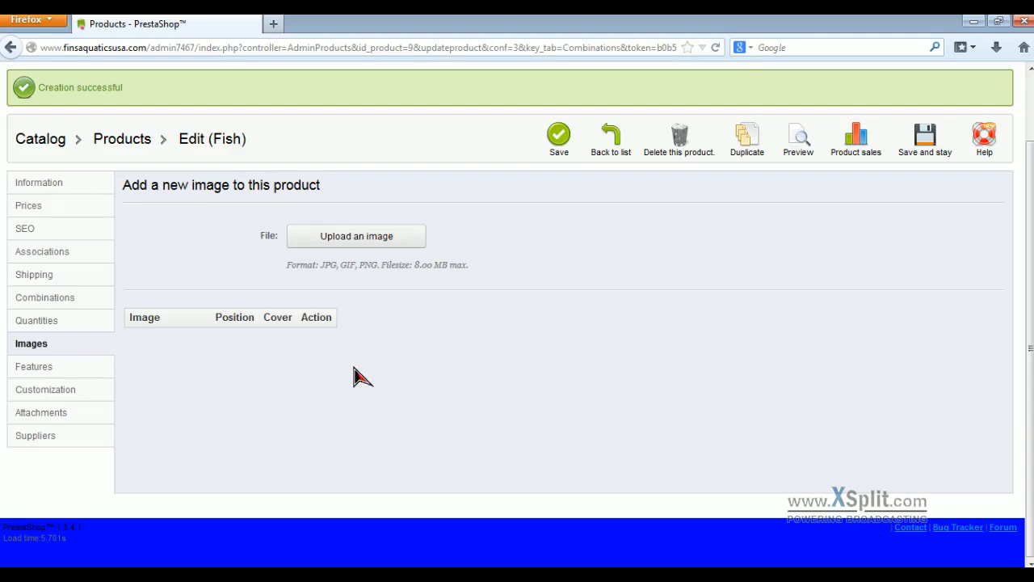
left_click(34, 366)
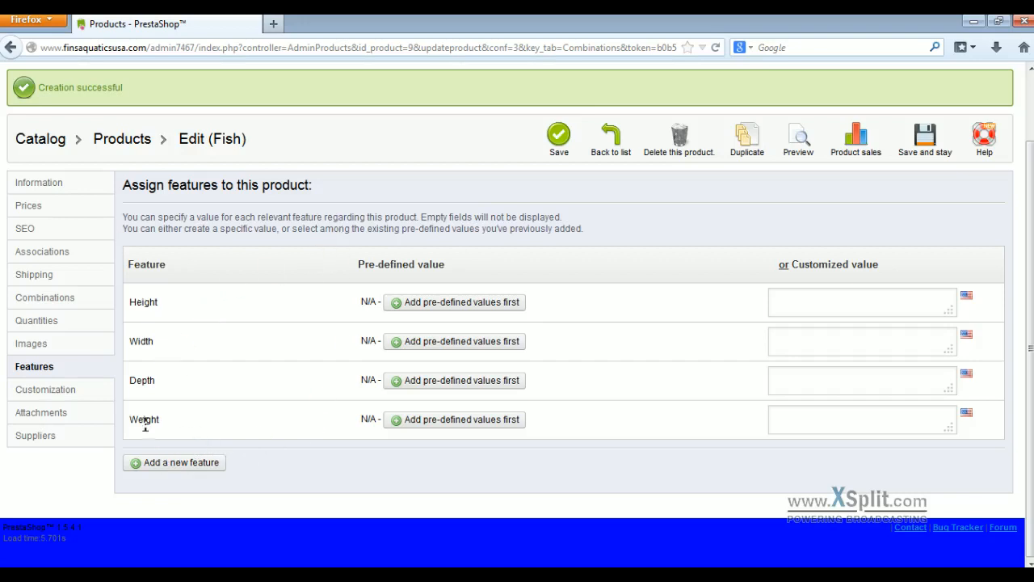
left_click(839, 310)
left_click(829, 344)
left_click(826, 388)
left_click(827, 411)
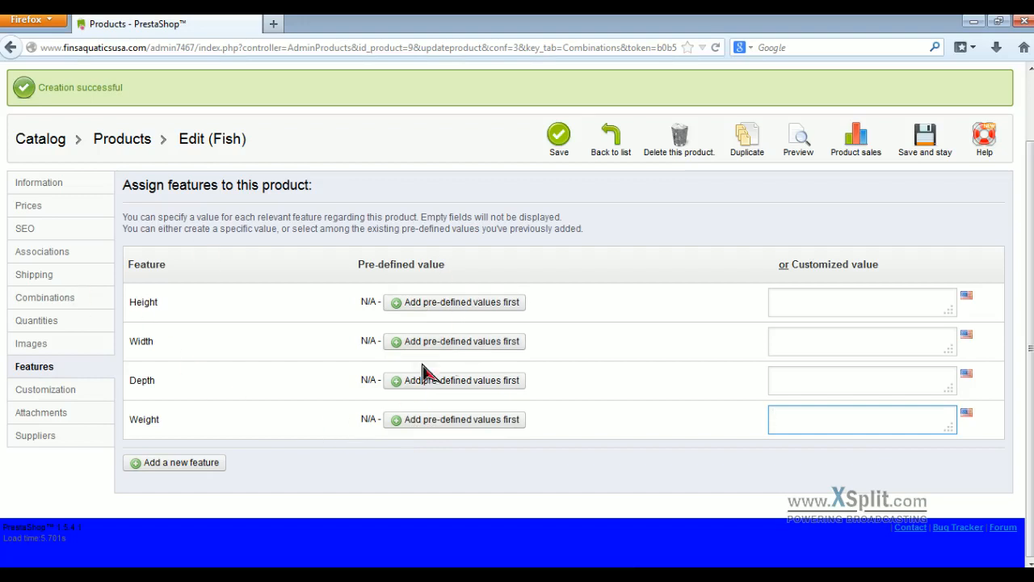
Step: Check the product's customization field settings and examine its attachment upload form and attachment lists
left_click(69, 402)
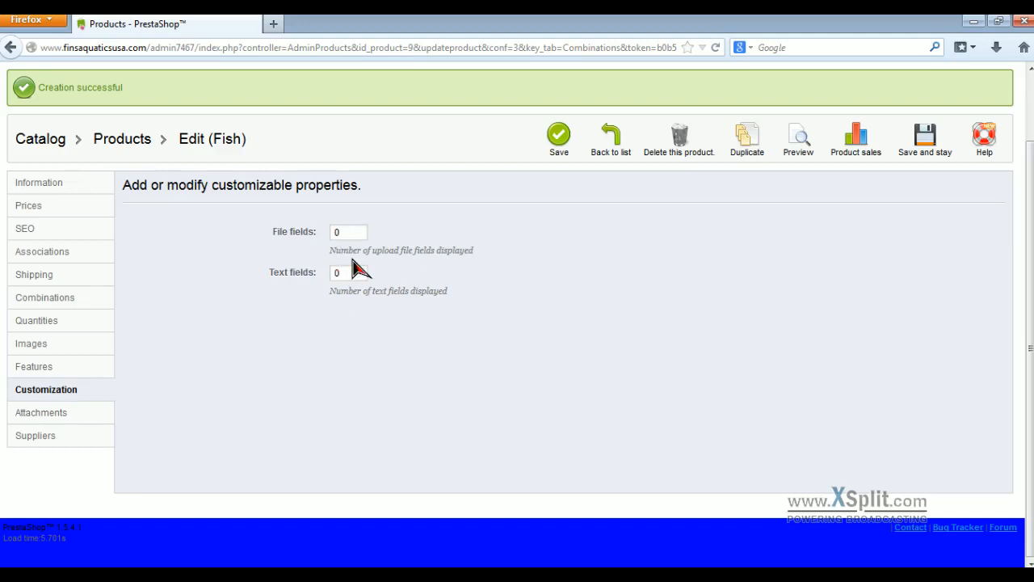
left_click(59, 424)
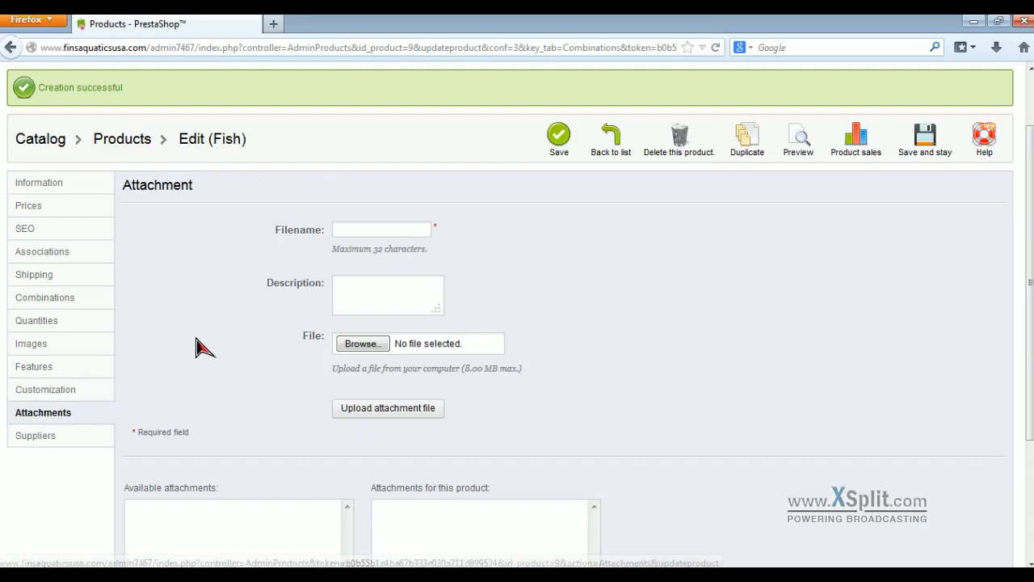
scroll(193, 340, "down", 2)
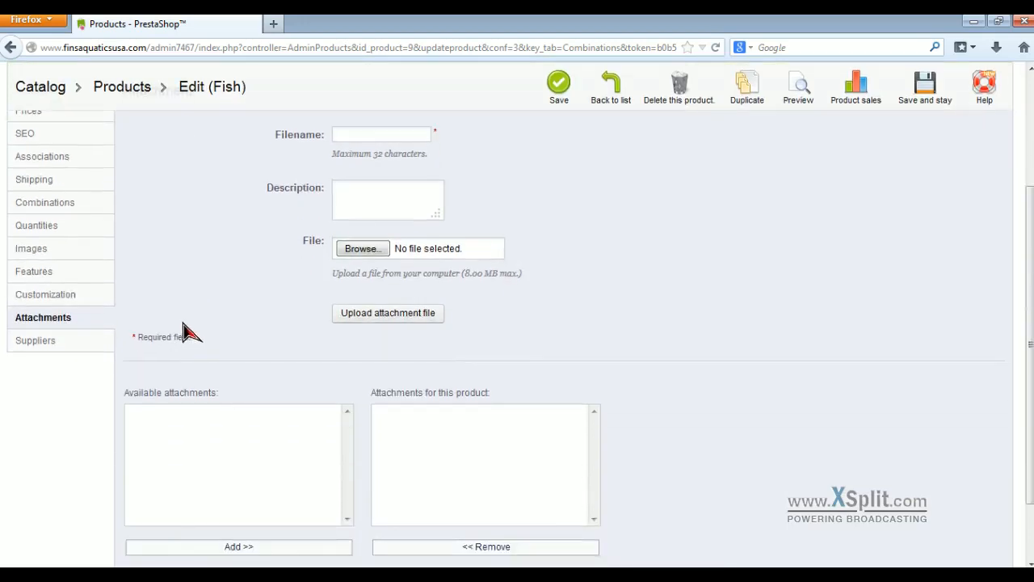
scroll(204, 388, "up", 3)
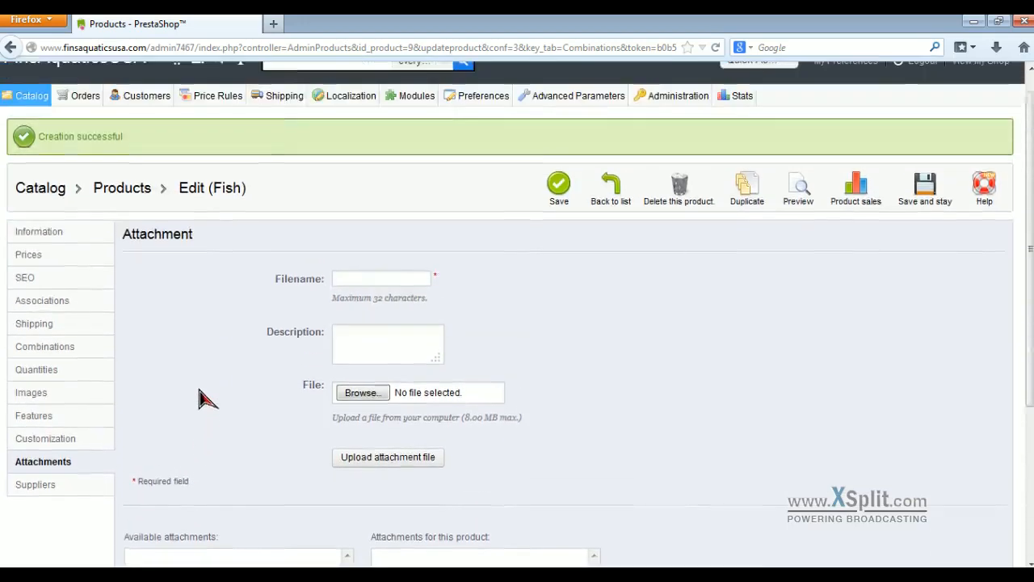
scroll(208, 415, "down", 5)
scroll(207, 417, "up", 3)
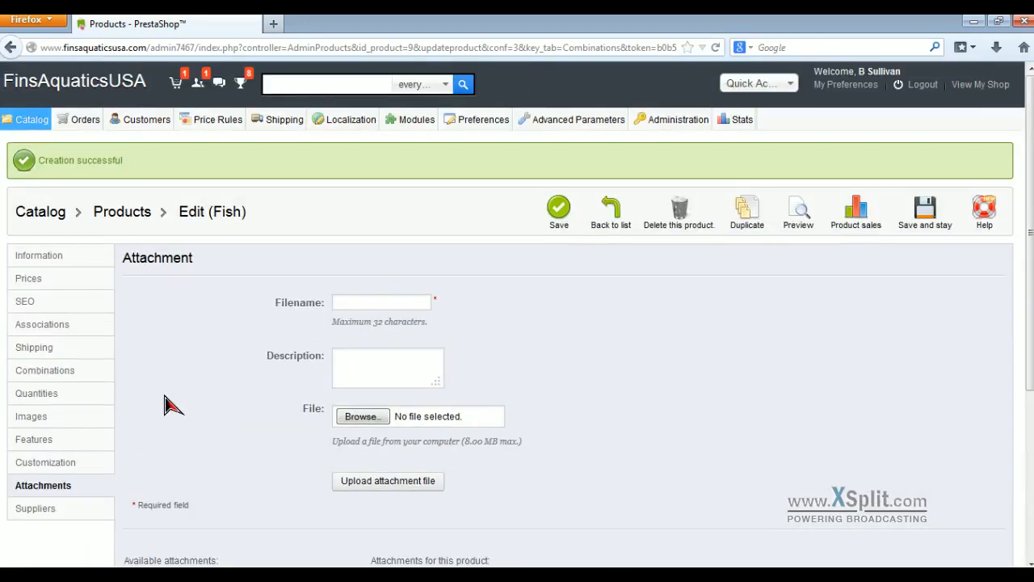
scroll(239, 427, "down", 5)
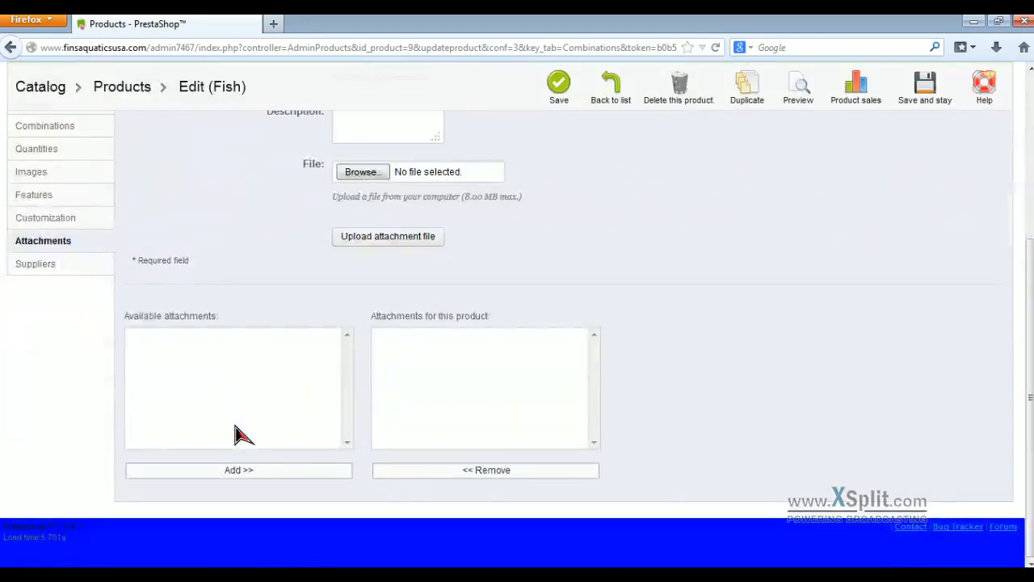
scroll(224, 393, "up", 2)
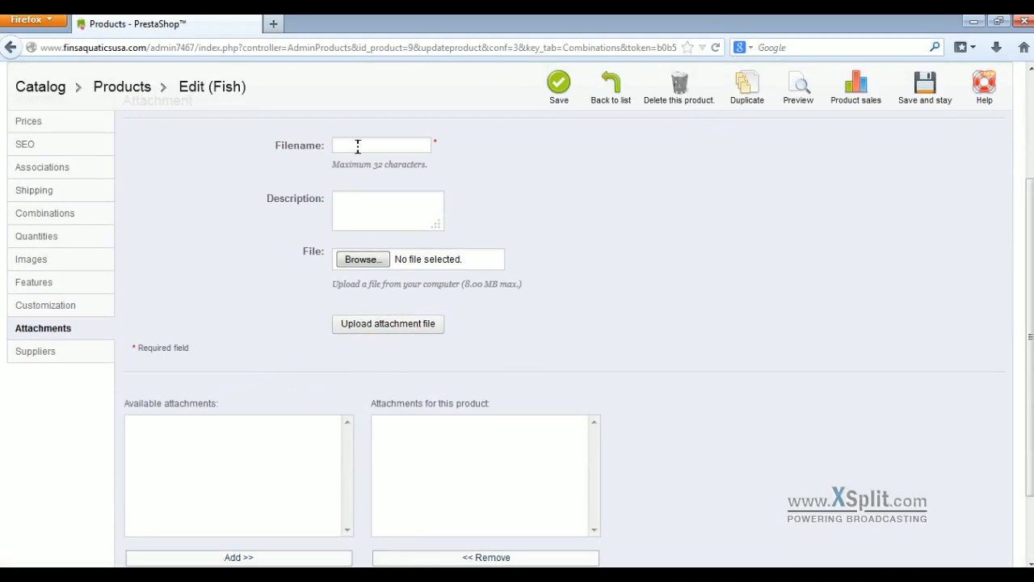
scroll(208, 352, "up", 2)
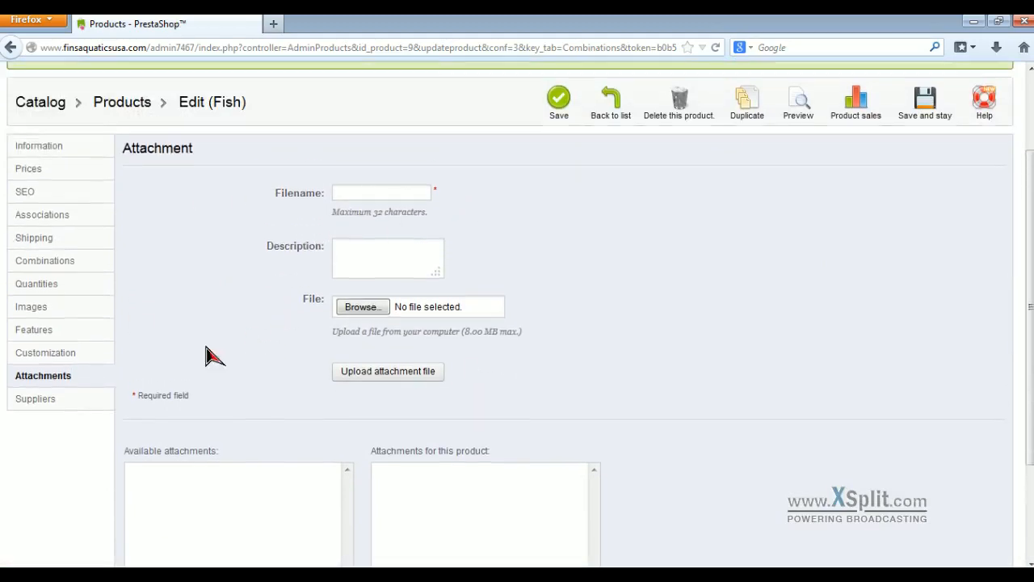
scroll(218, 331, "down", 4)
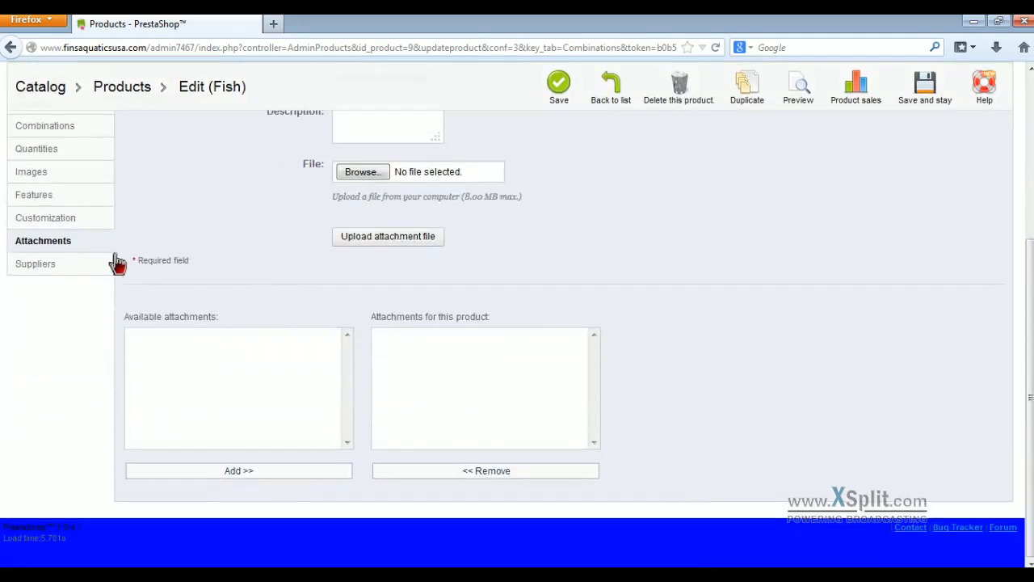
Step: Show the product's supplier settings and save the product, returning to the product list
left_click(68, 279)
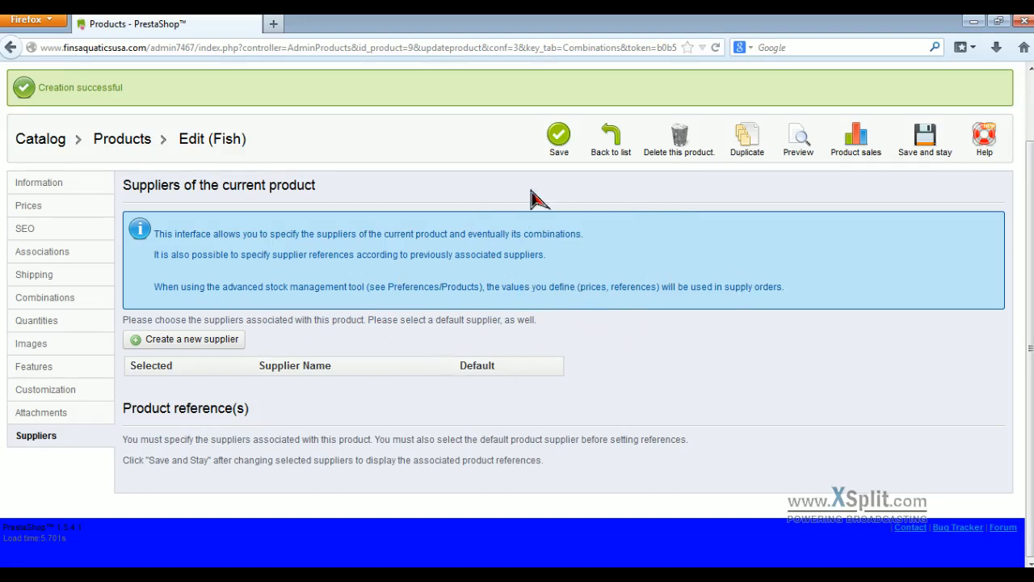
left_click(558, 139)
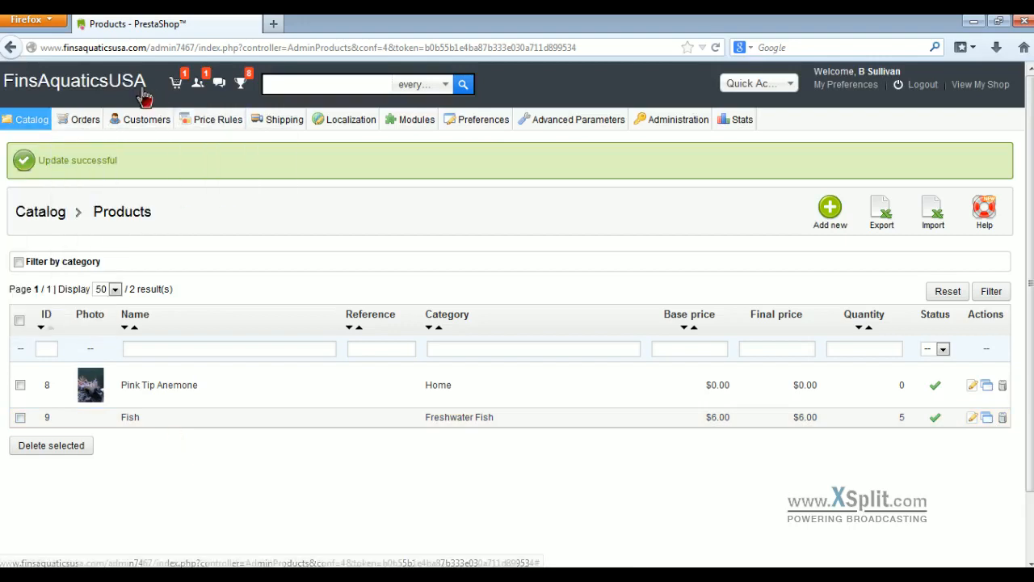
left_click(274, 24)
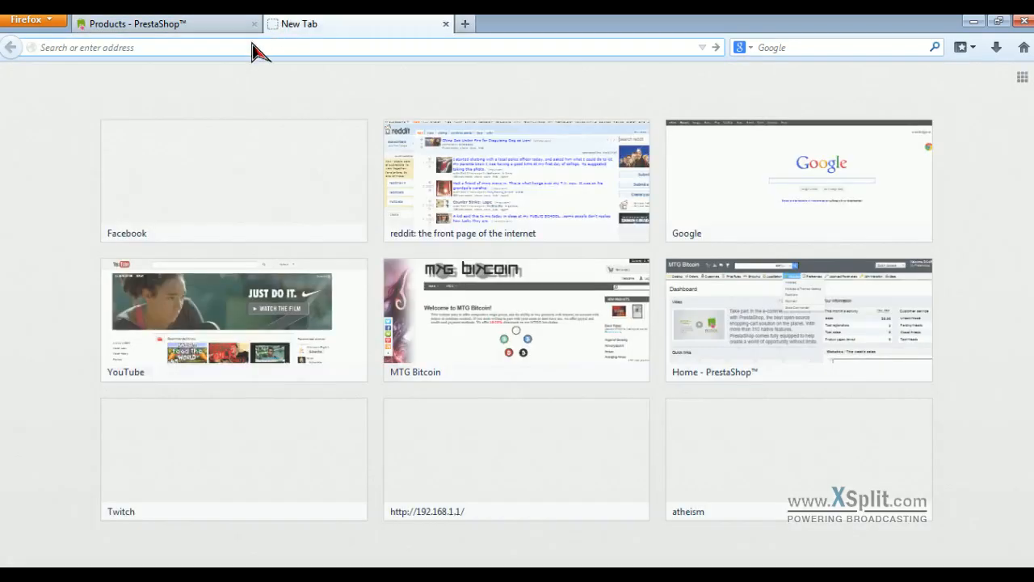
type("ww.finsaquaticsusa.com/")
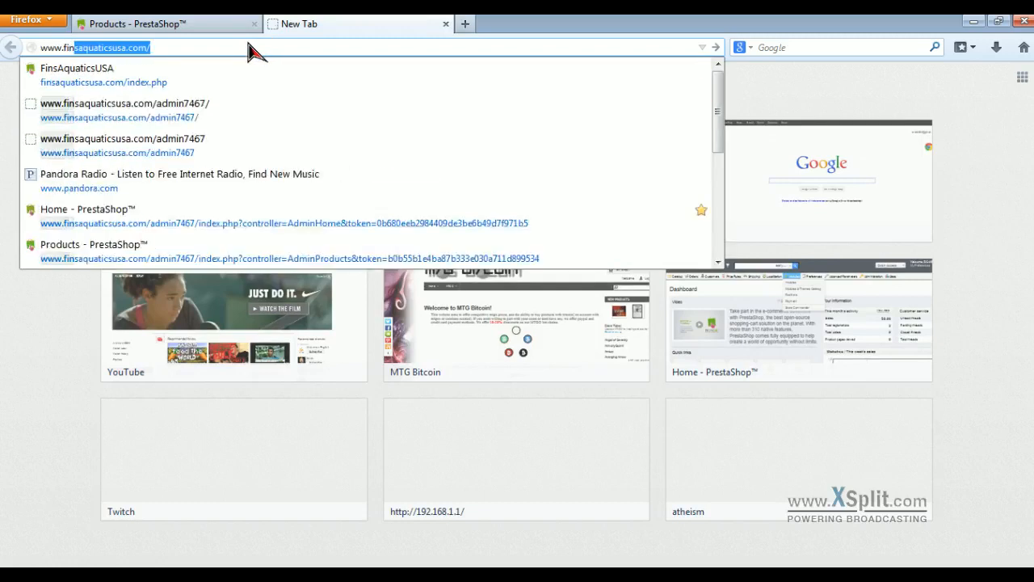
key("Return")
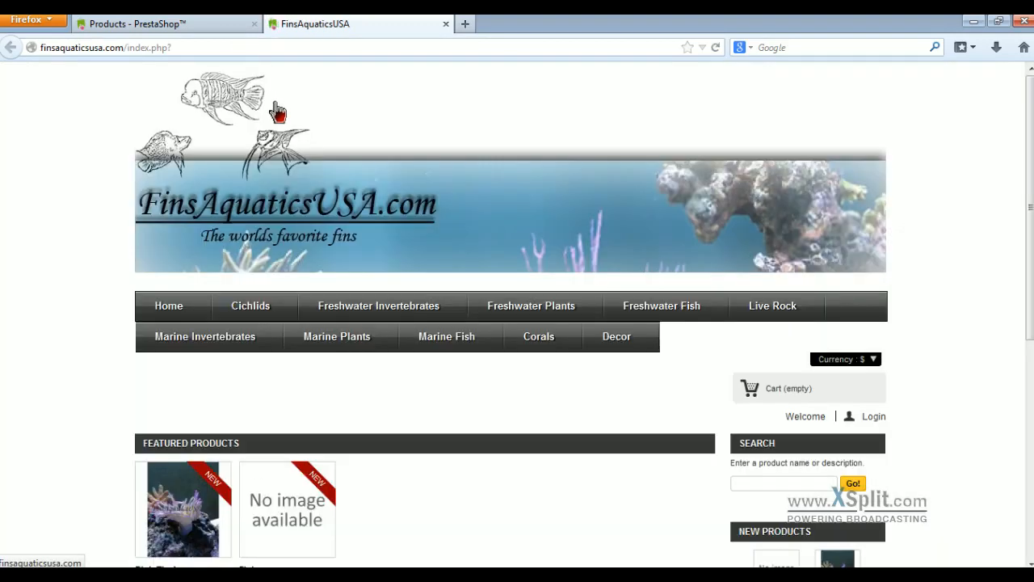
Step: Show the storefront's Freshwater Fish category and find the Fish product in its listing
scroll(346, 198, "down", 2)
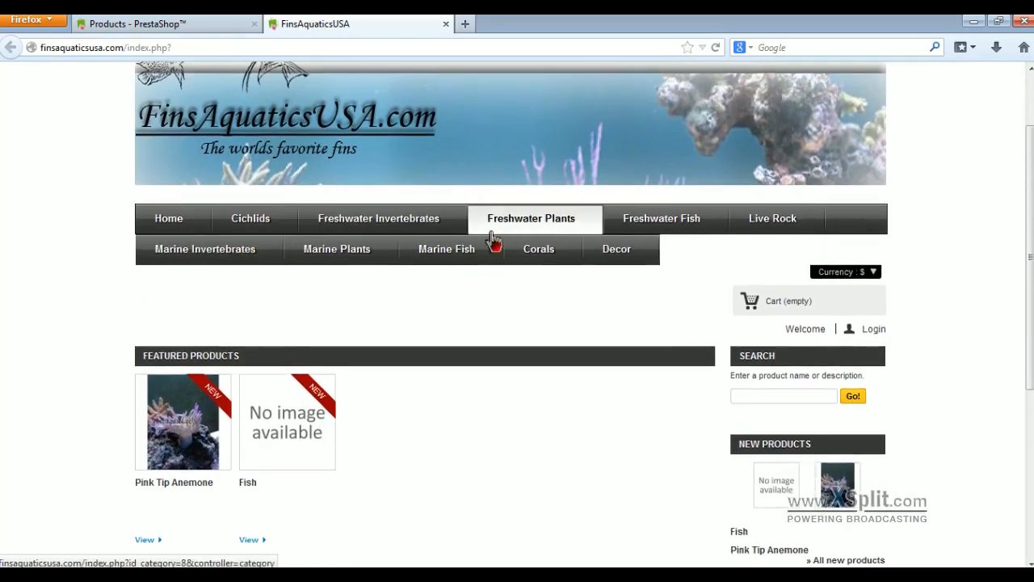
left_click(661, 226)
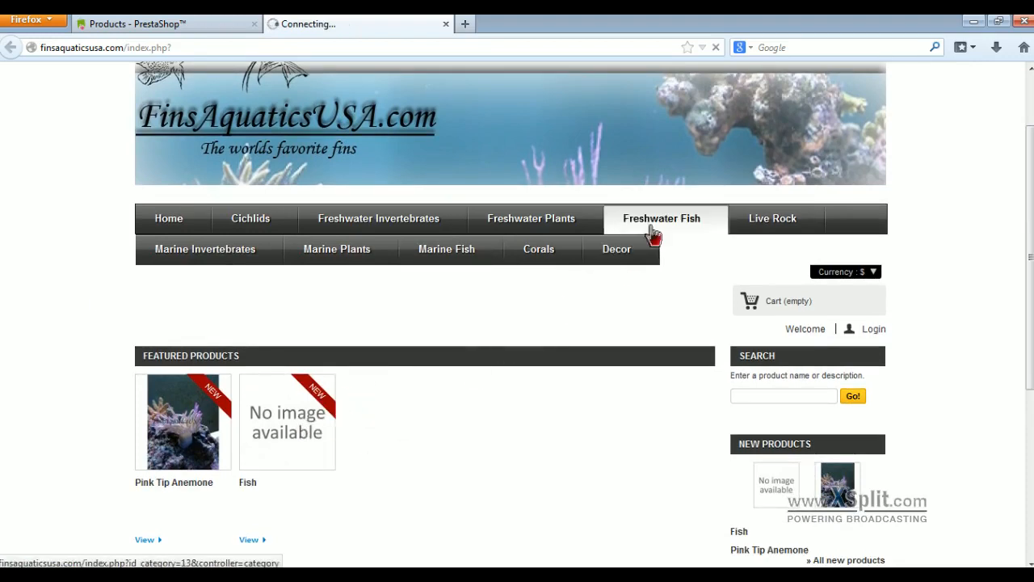
scroll(598, 299, "down", 4)
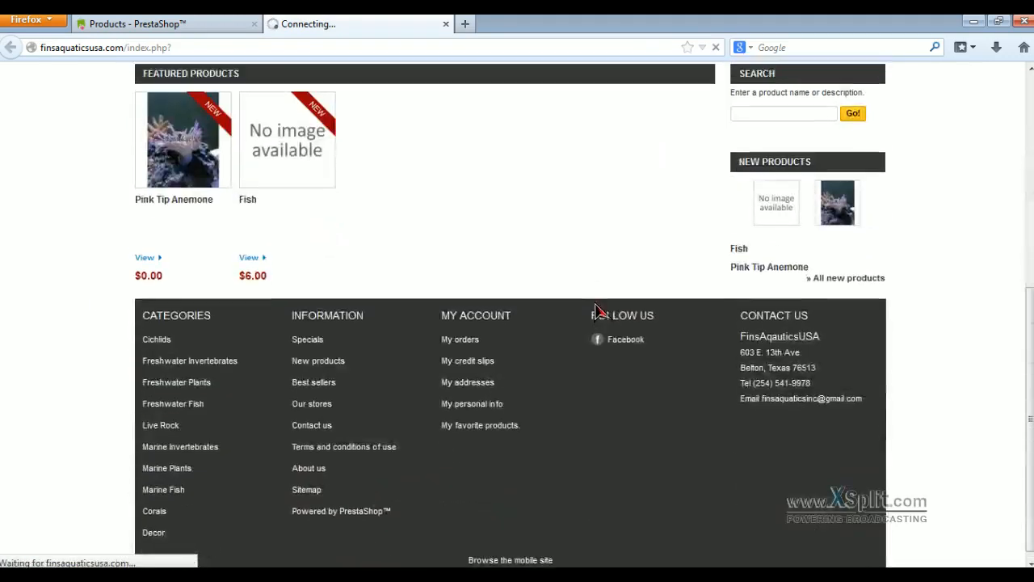
scroll(594, 315, "up", 5)
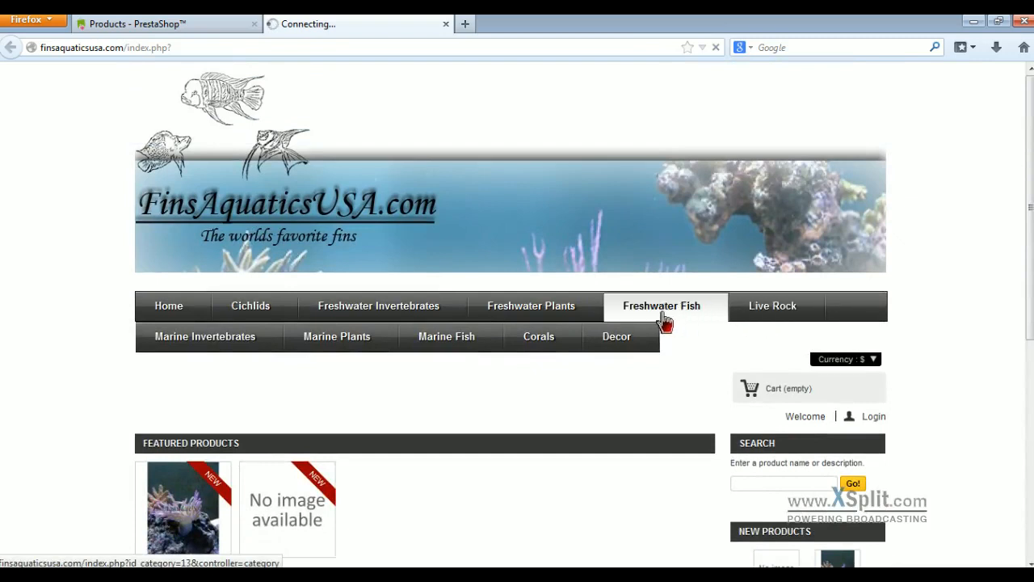
scroll(429, 416, "down", 5)
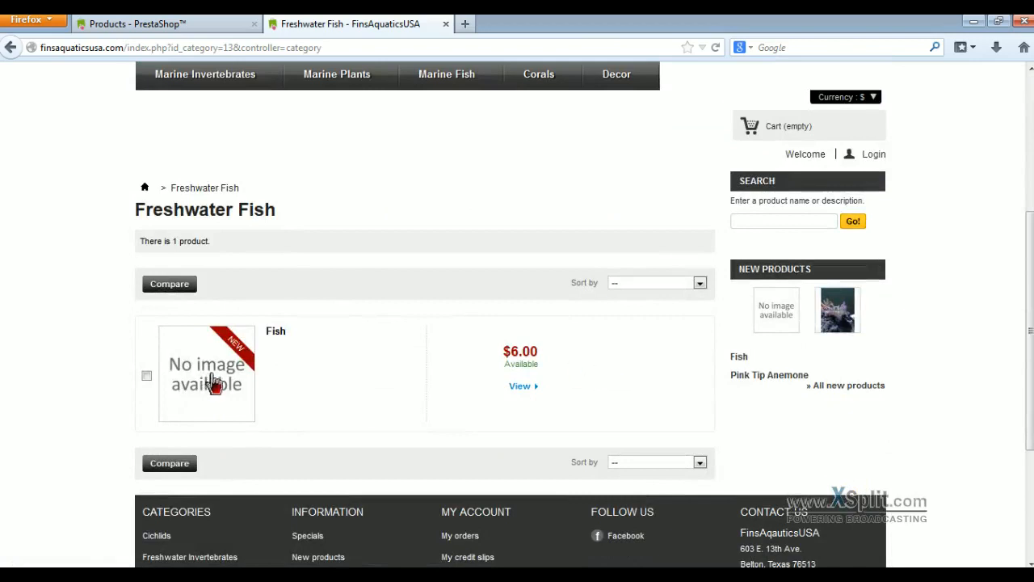
Step: Open the Fish product's storefront page and examine its image, order quantity, stock and price
left_click(220, 388)
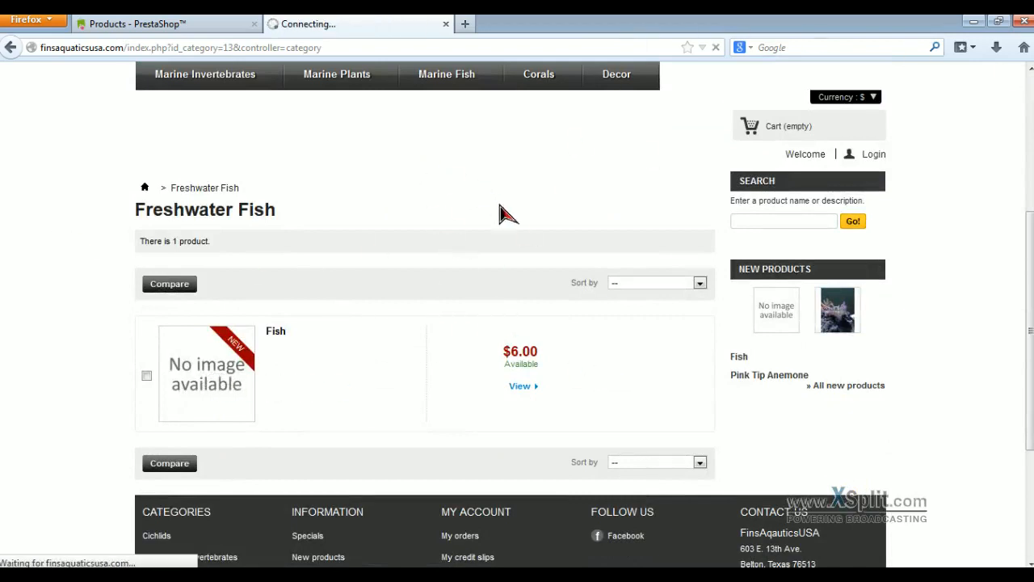
scroll(517, 218, "down", 3)
scroll(529, 351, "up", 6)
scroll(507, 349, "down", 4)
scroll(507, 349, "up", 3)
scroll(492, 350, "down", 3)
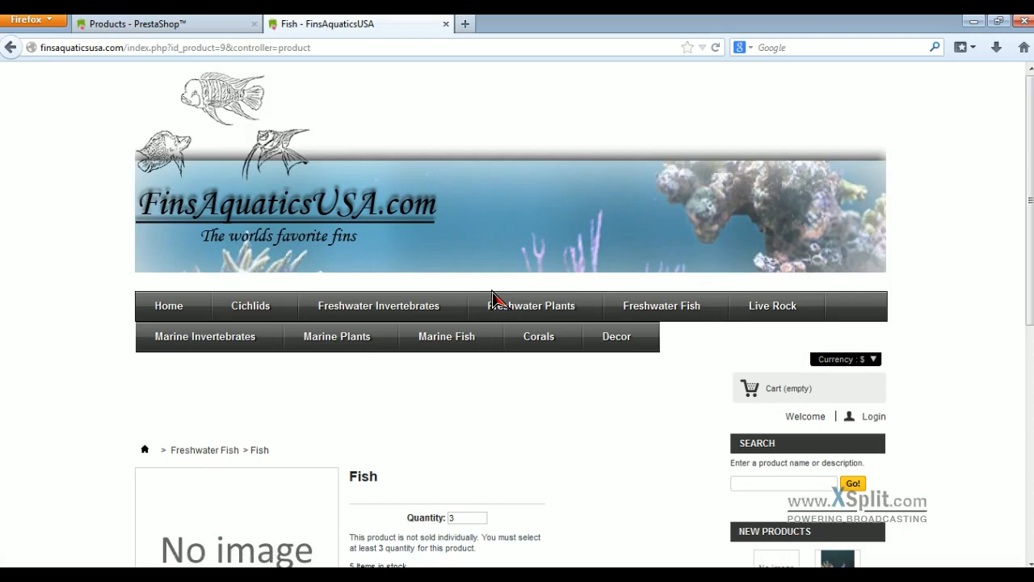
scroll(452, 258, "down", 3)
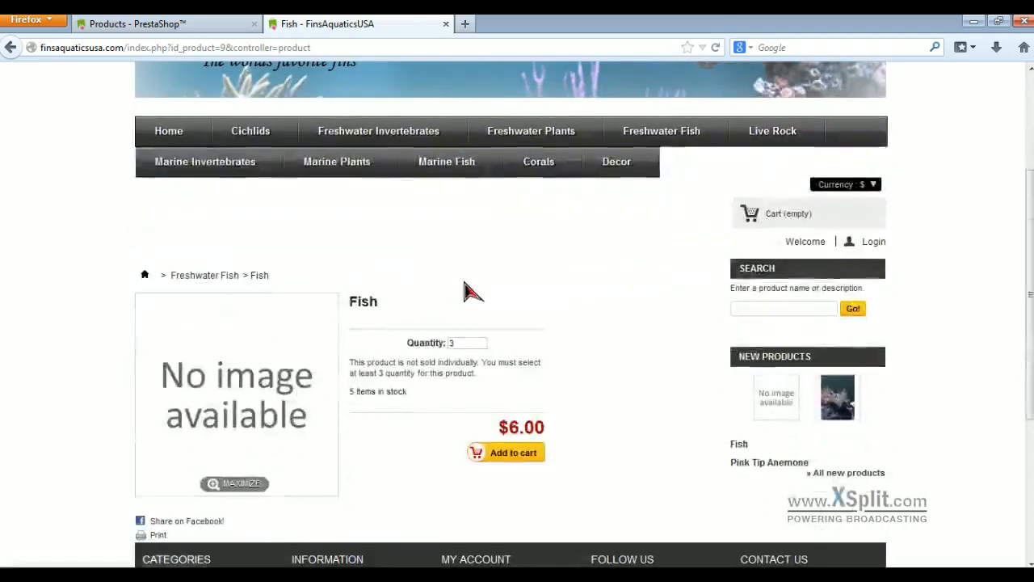
scroll(469, 278, "down", 3)
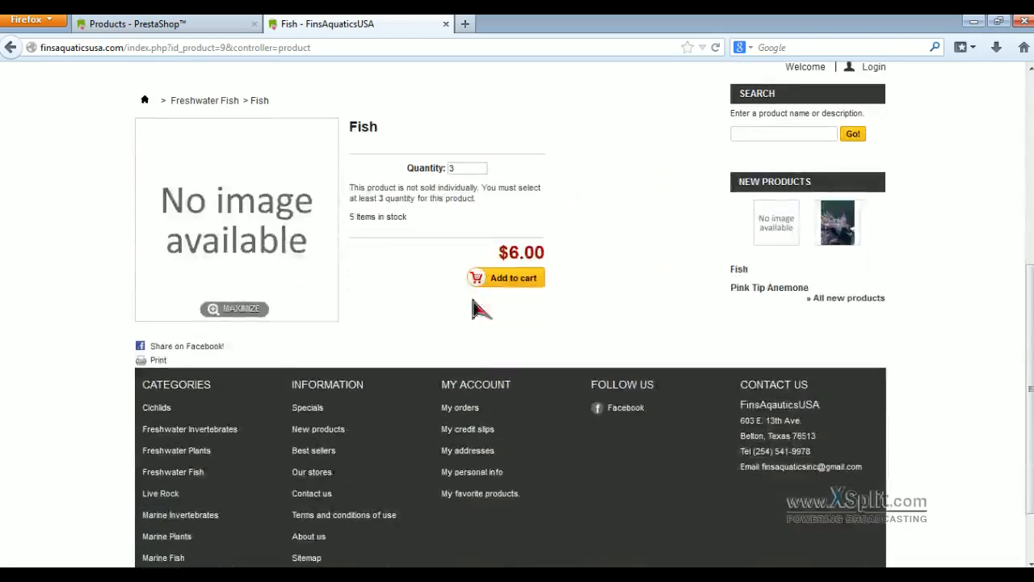
scroll(436, 336, "up", 6)
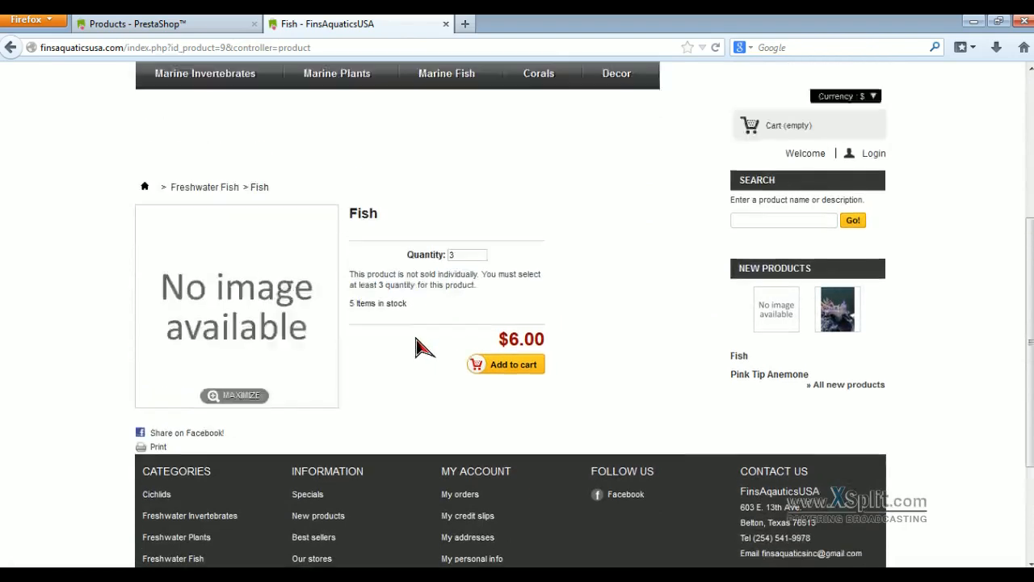
scroll(404, 351, "down", 4)
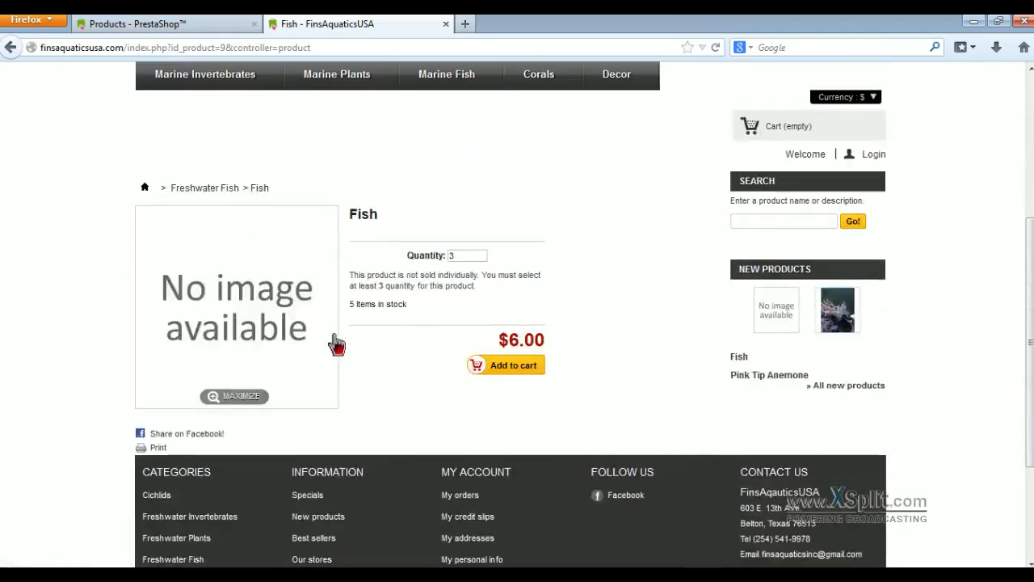
scroll(329, 342, "down", 3)
scroll(324, 323, "up", 6)
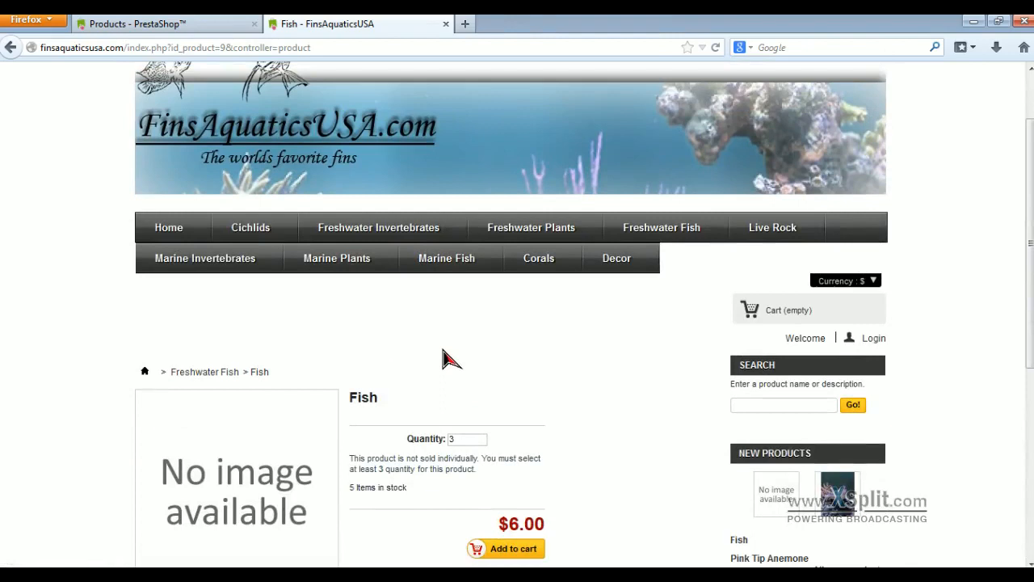
scroll(420, 323, "down", 2)
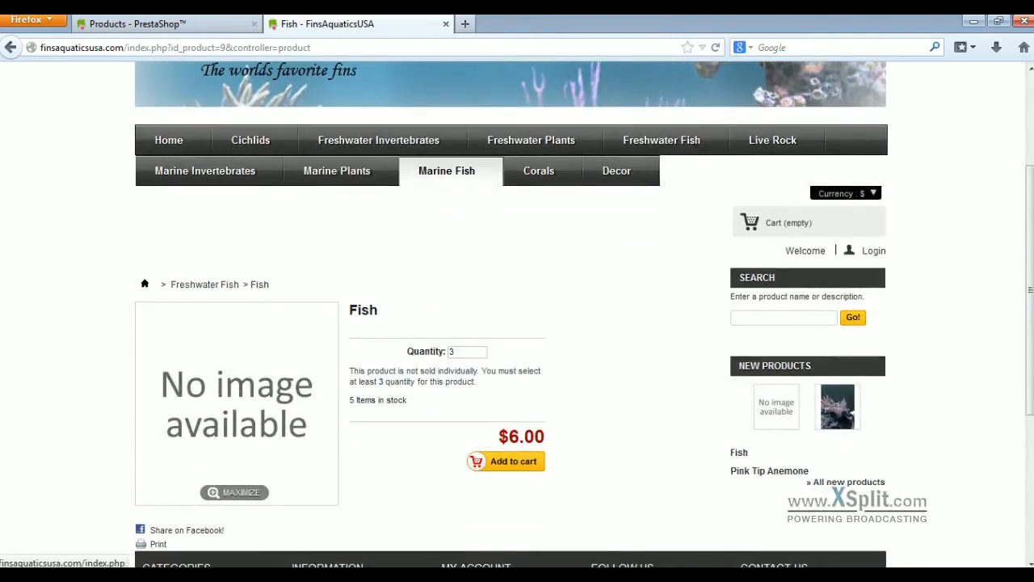